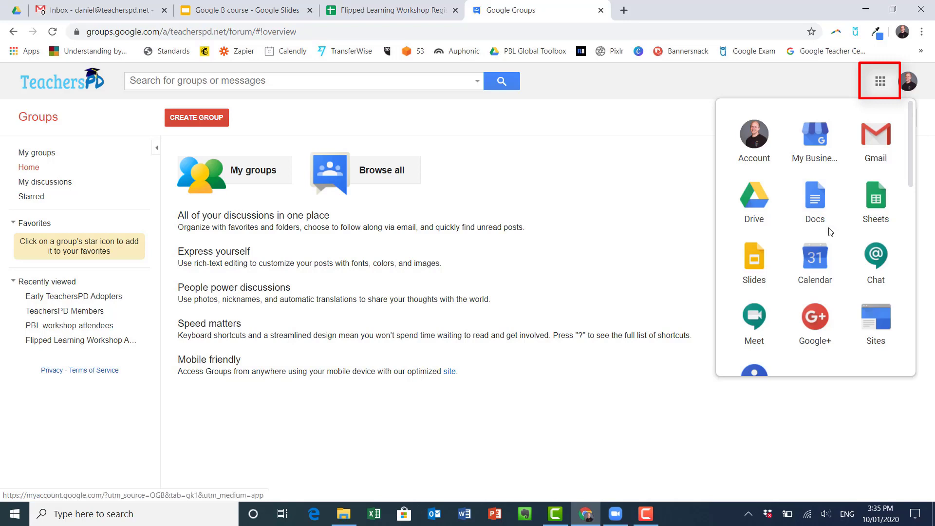
# Step: Go to the Google Groups home page from the Google apps launcher
pyautogui.scroll(-5, 826, 195)
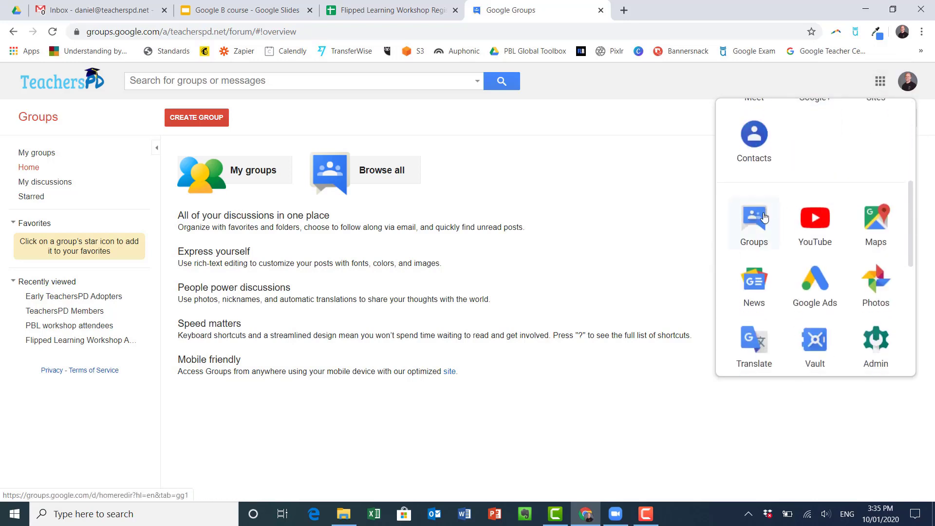
pyautogui.click(620, 284)
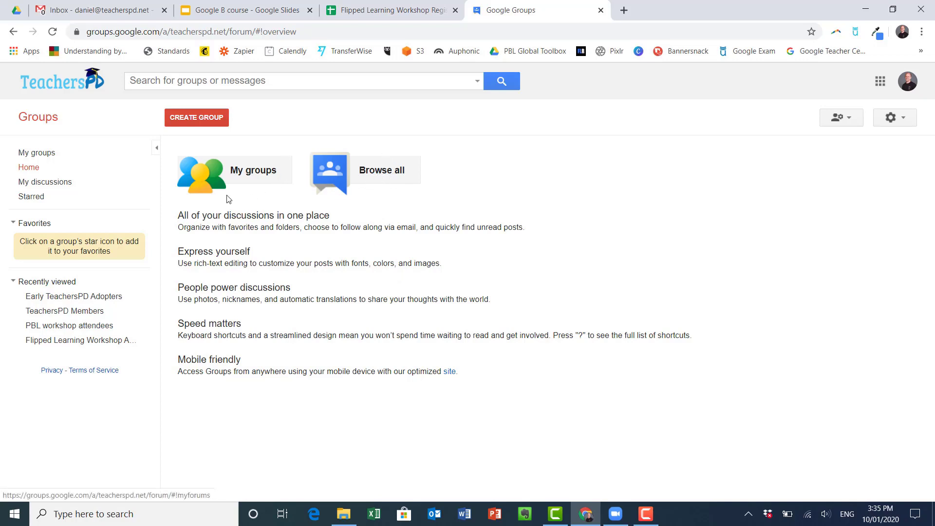
# Step: Start a new group named 'Year 7 Geography' with the description 'Year 7 Geography Class'
pyautogui.click(198, 120)
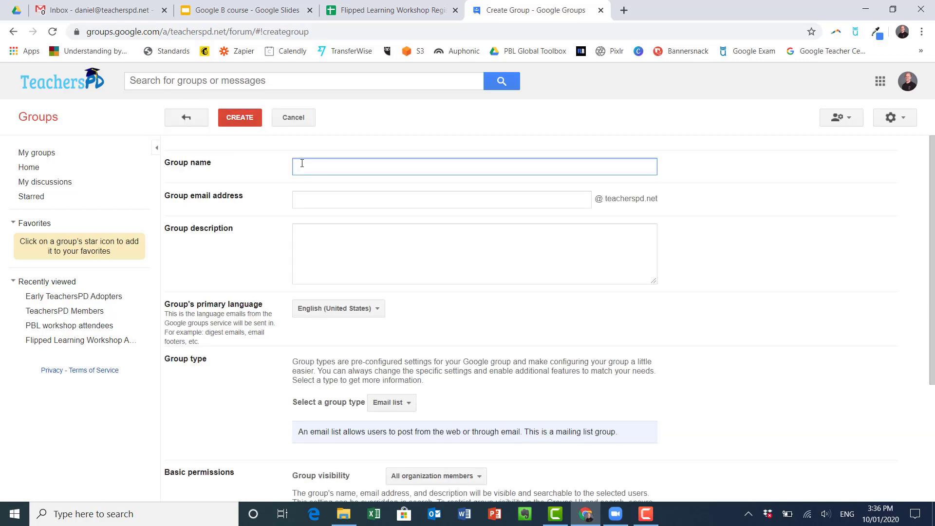
pyautogui.write('Year ')
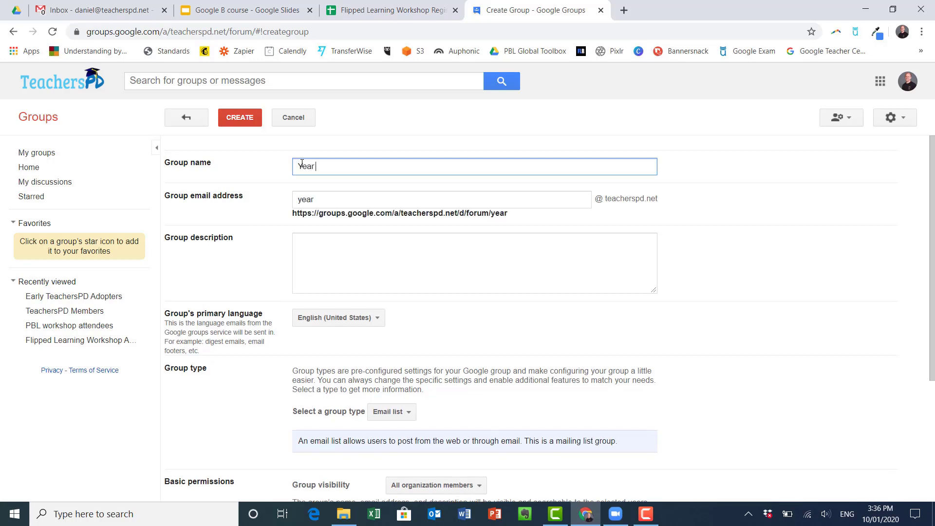
pyautogui.write('7 Geogrraphy')
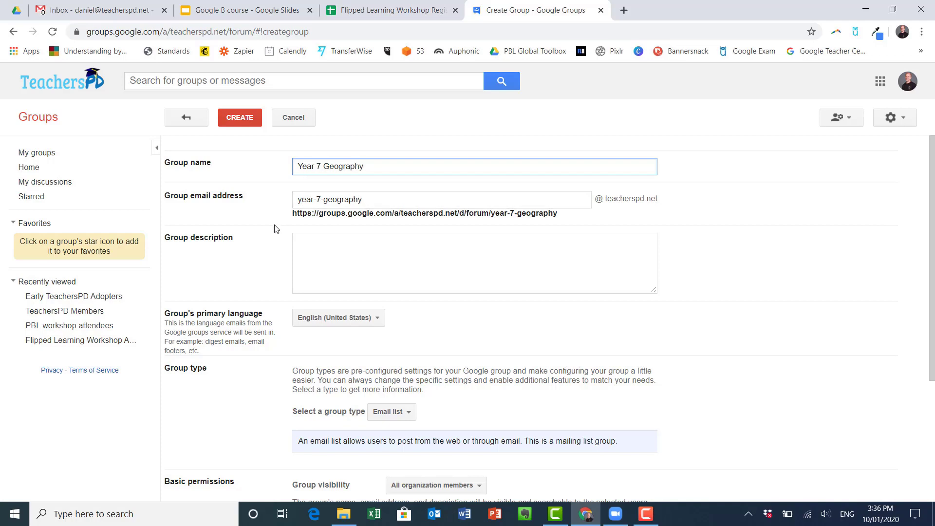
pyautogui.click(383, 253)
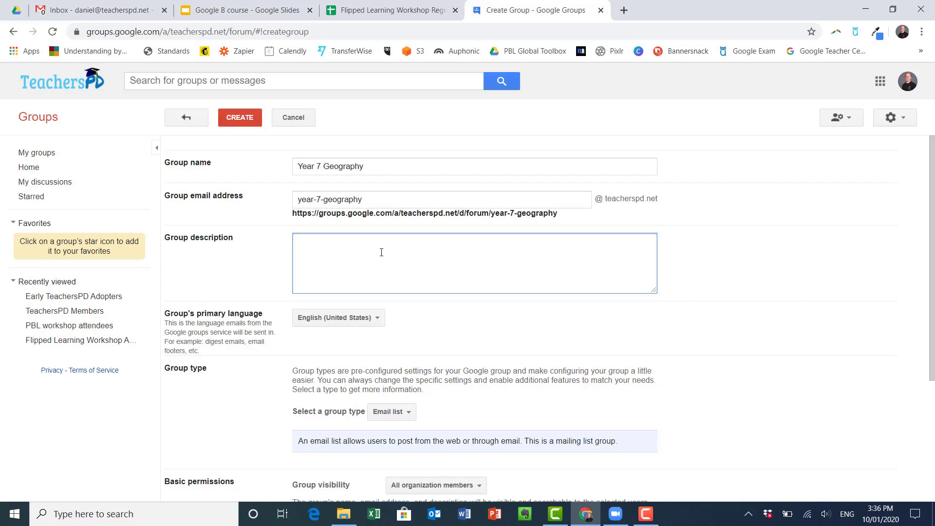
pyautogui.write('Year 7 Geography ')
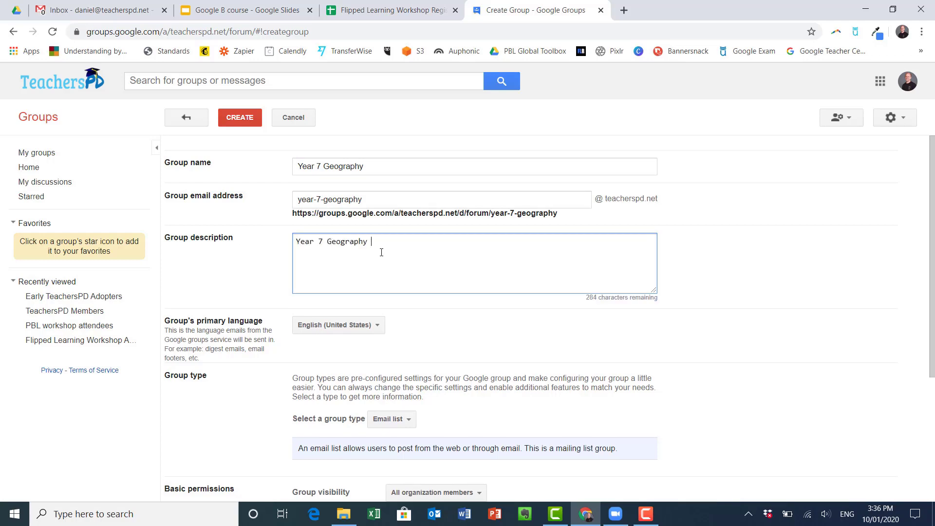
pyautogui.write('Cass')
pyautogui.click(363, 325)
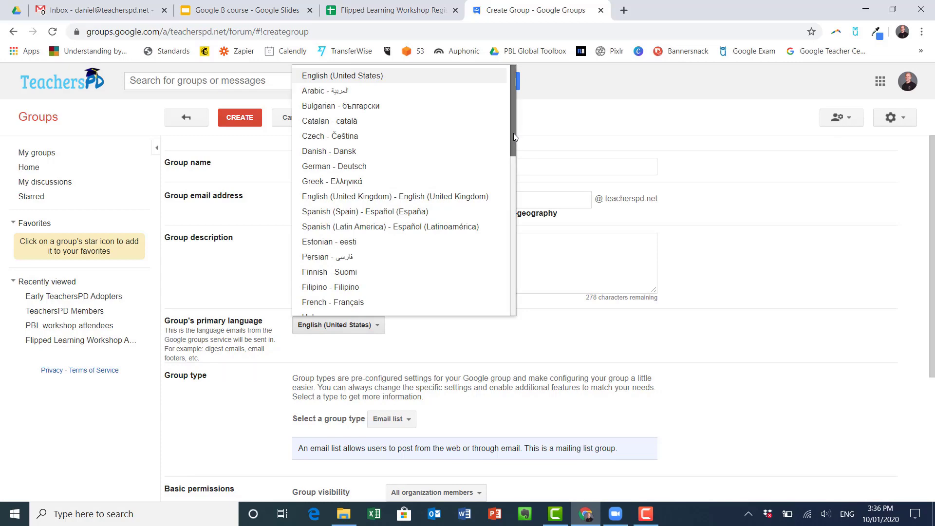
# Step: Choose English (United Kingdom) as primary language and Web forum as the group type
pyautogui.click(394, 198)
pyautogui.scroll(-4, 516, 346)
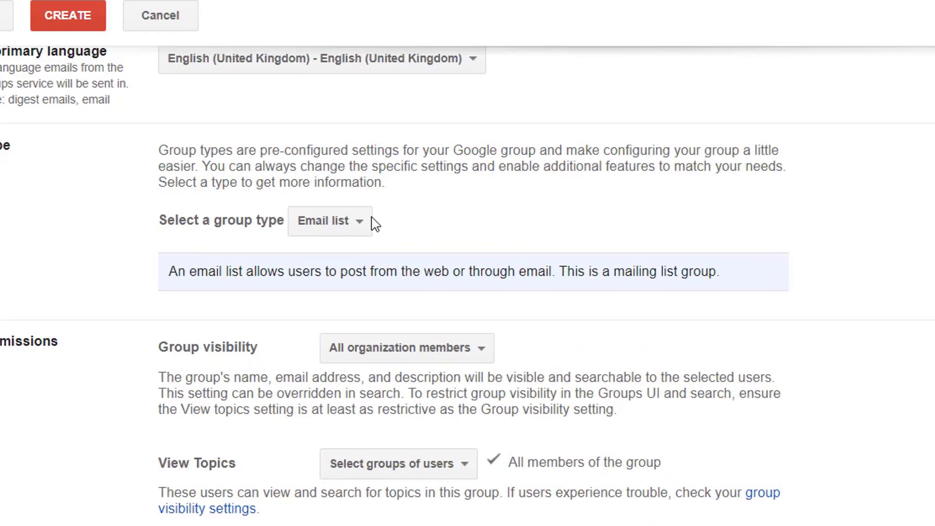
pyautogui.click(347, 238)
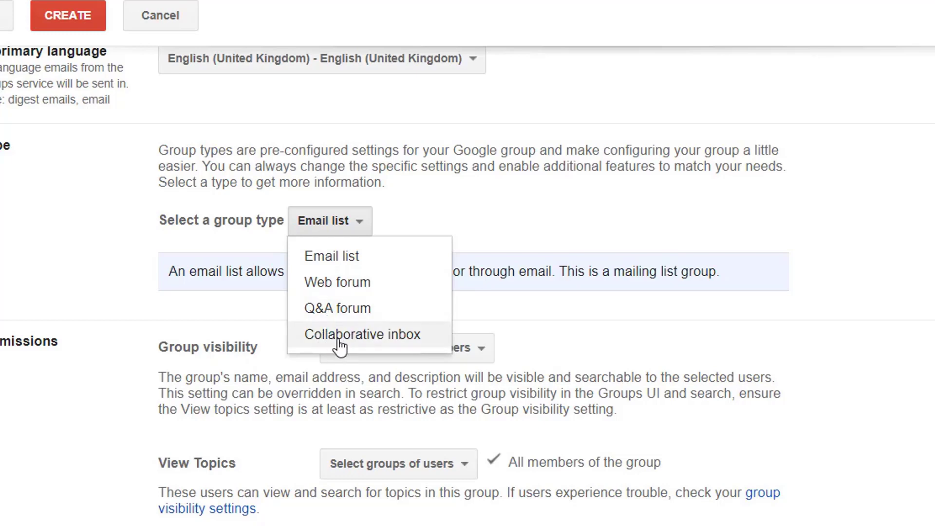
pyautogui.click(375, 287)
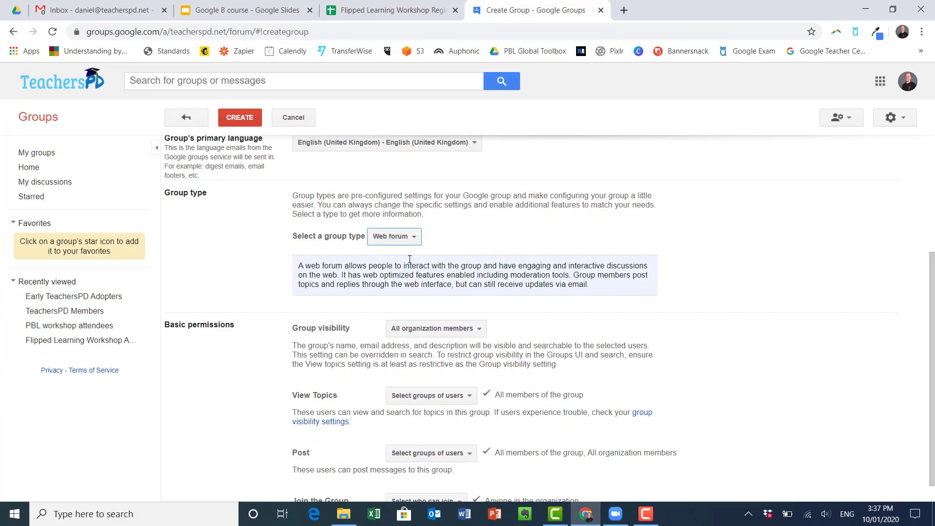
pyautogui.scroll(4, 437, 221)
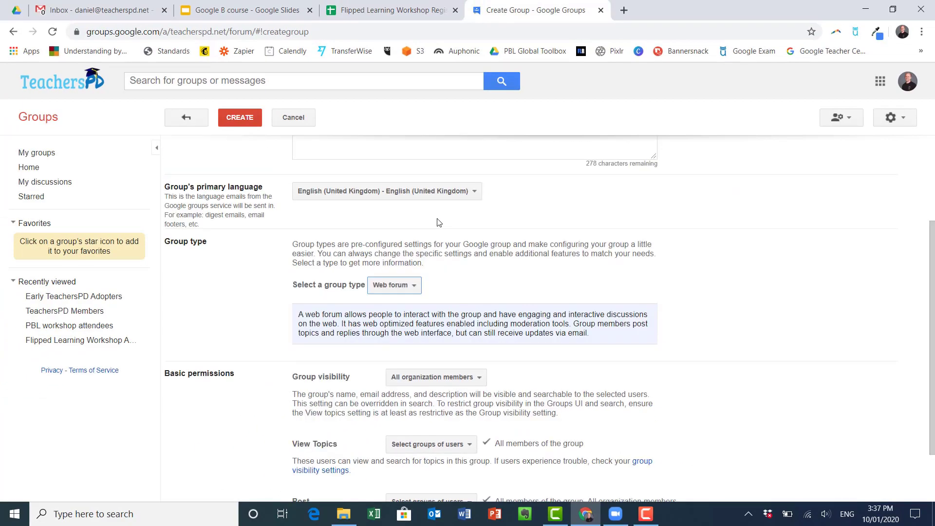
pyautogui.scroll(-3, 424, 234)
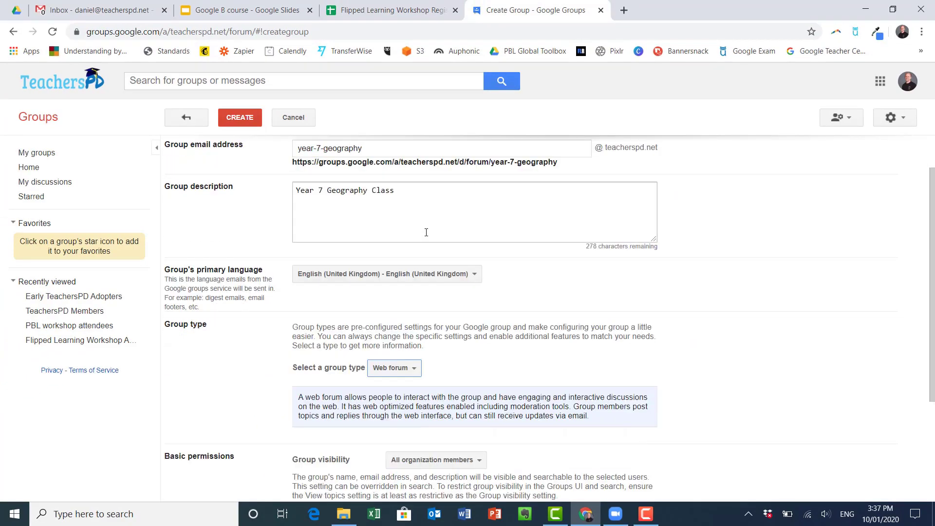
pyautogui.scroll(-1, 457, 247)
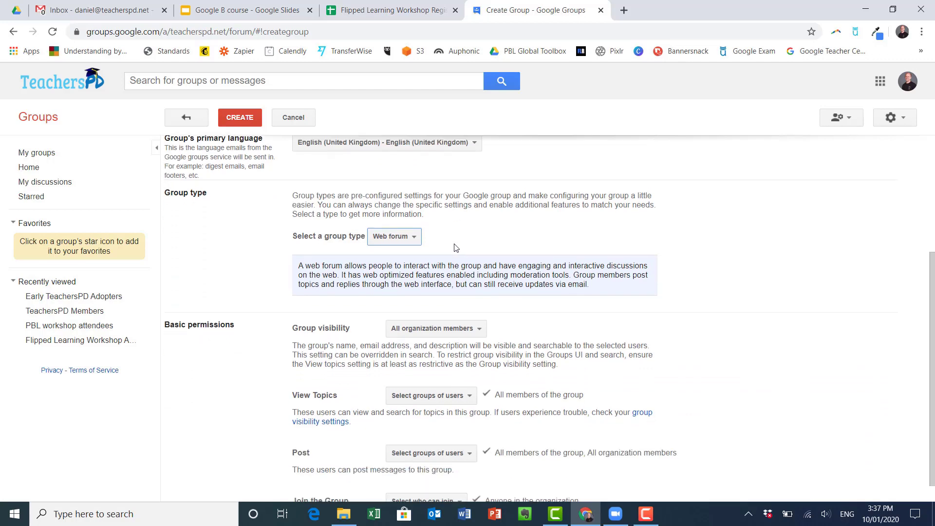
pyautogui.scroll(-1, 456, 247)
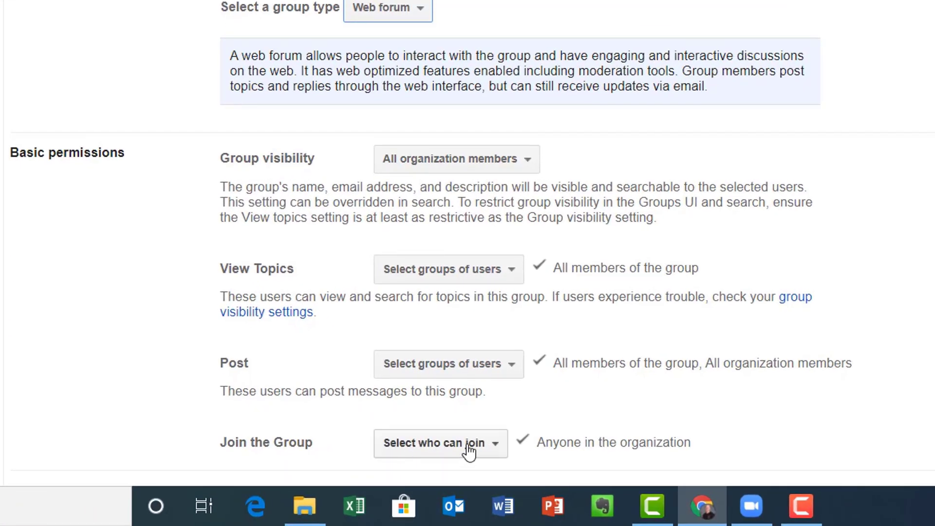
# Step: Limit joining to Only invited users and remove All organization members from posting
pyautogui.click(469, 450)
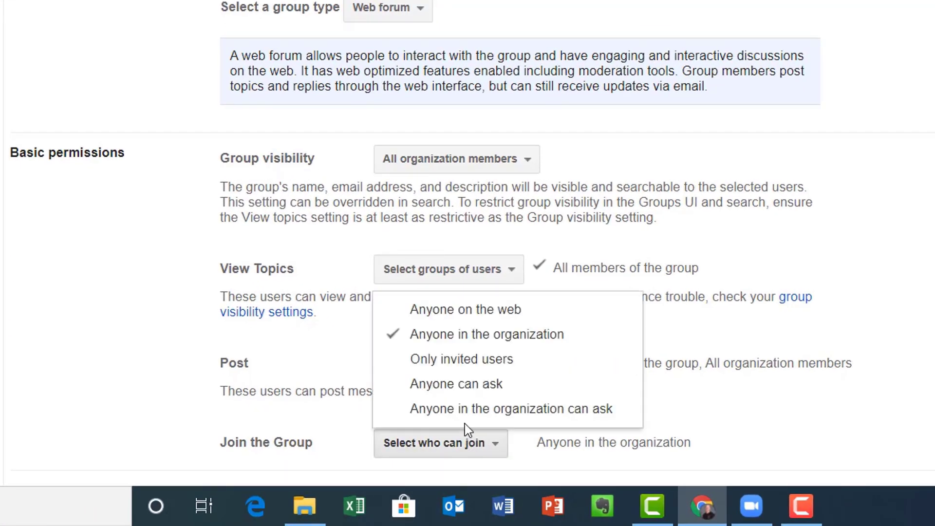
pyautogui.click(477, 363)
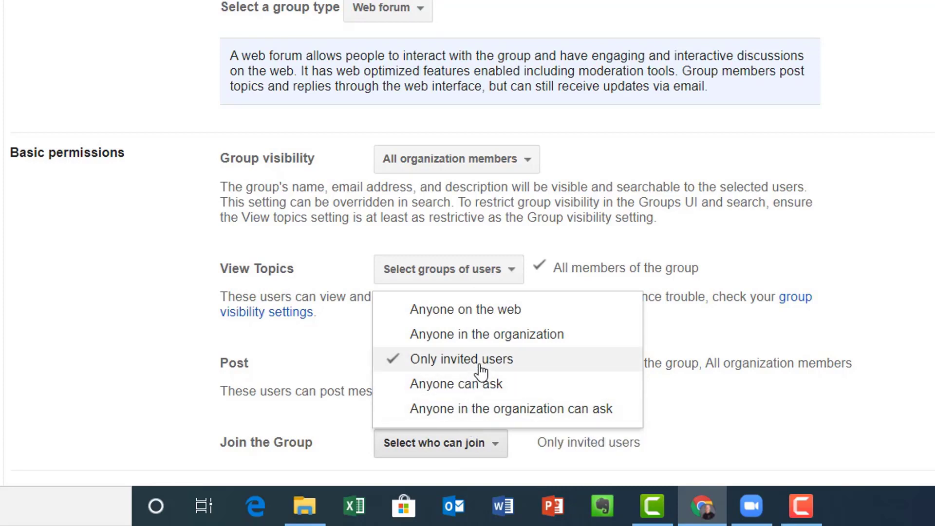
pyautogui.click(736, 433)
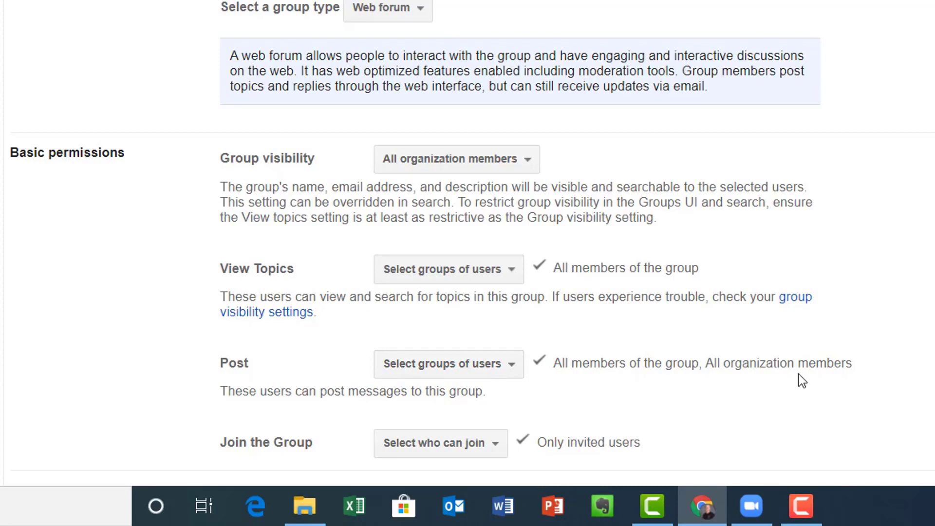
pyautogui.click(493, 365)
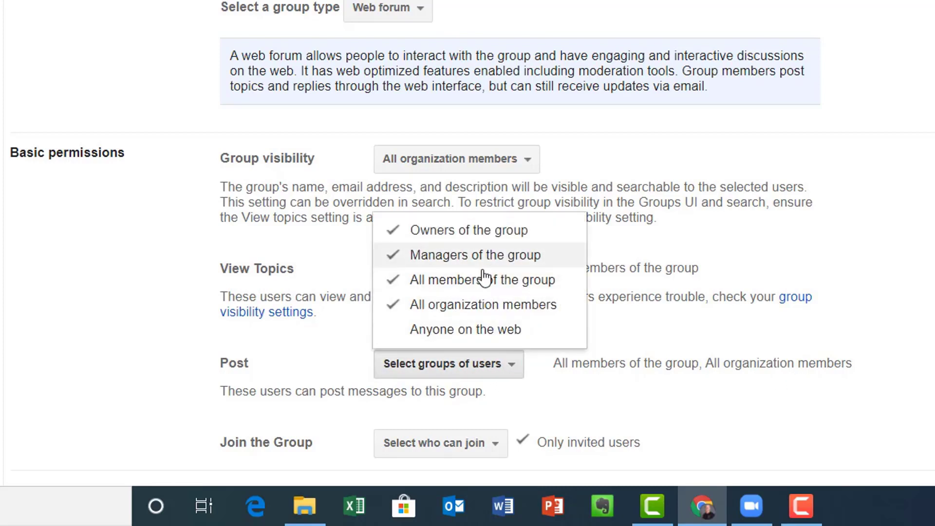
pyautogui.click(489, 307)
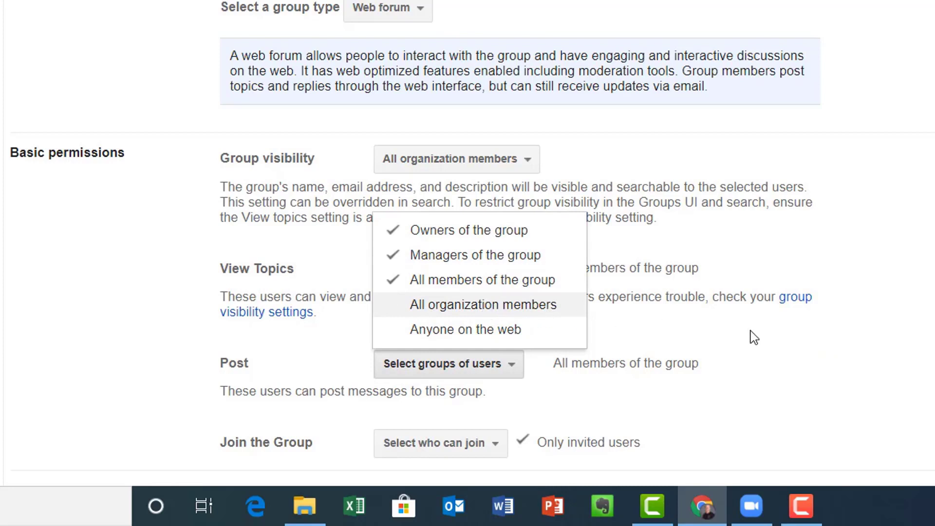
pyautogui.click(770, 343)
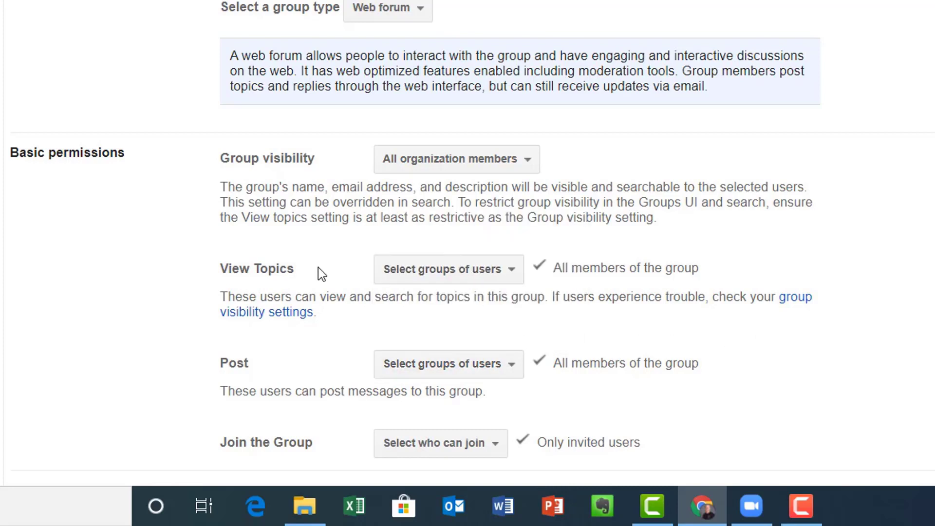
pyautogui.click(464, 281)
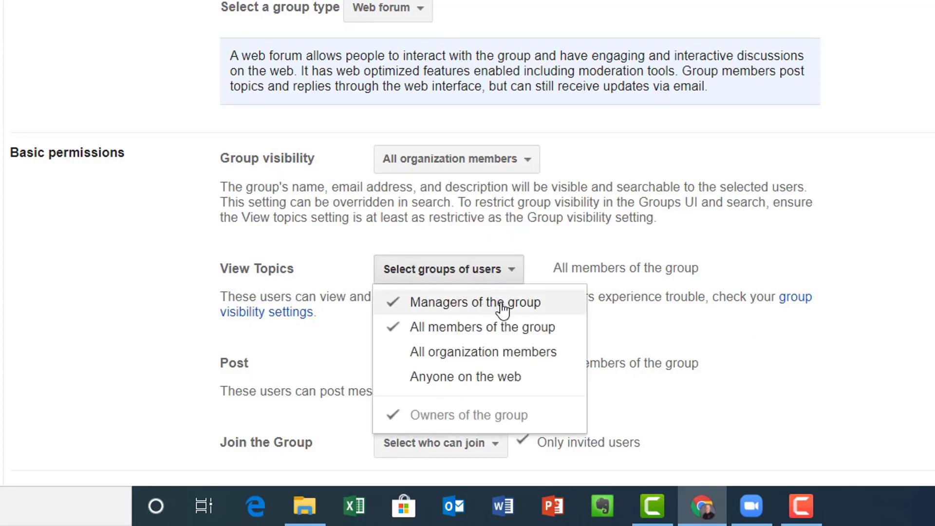
pyautogui.click(785, 363)
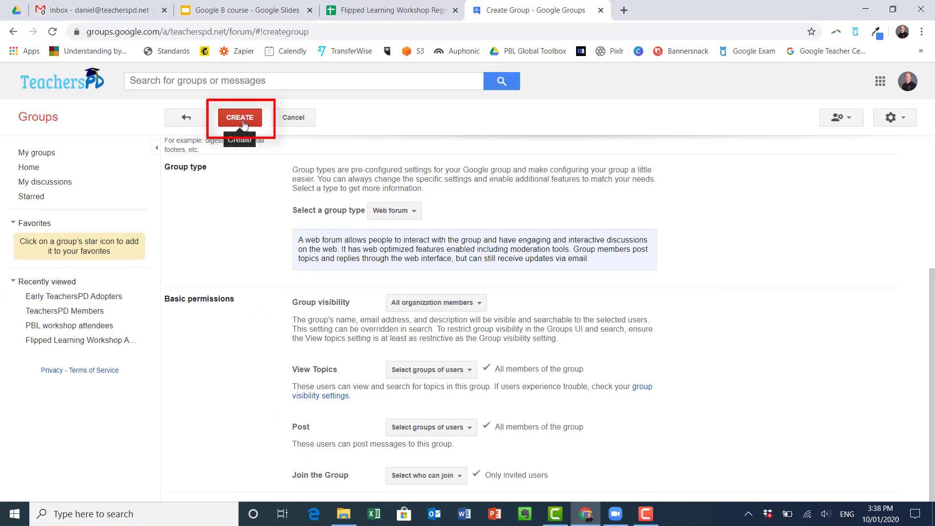
# Step: Create the group, acknowledge the confirmation, and save profile linking with photo on posts
pyautogui.click(243, 119)
pyautogui.click(372, 343)
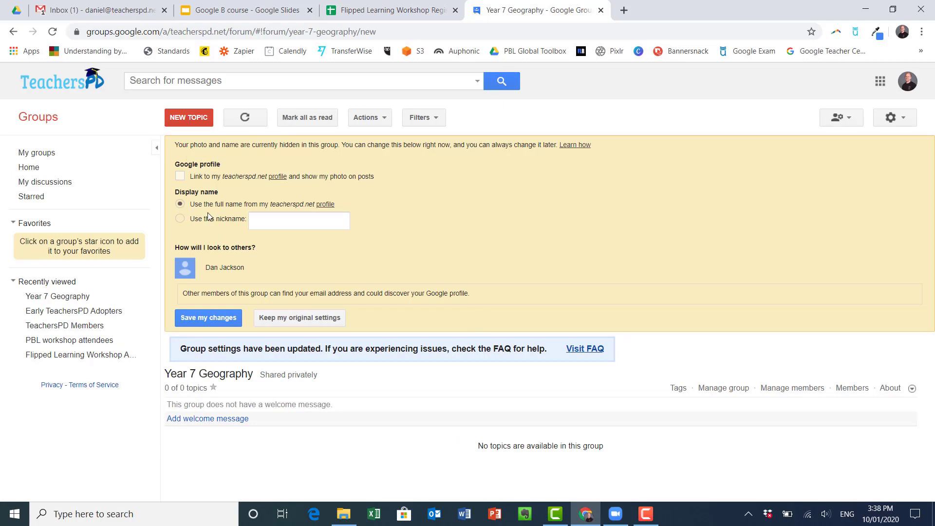
pyautogui.click(181, 176)
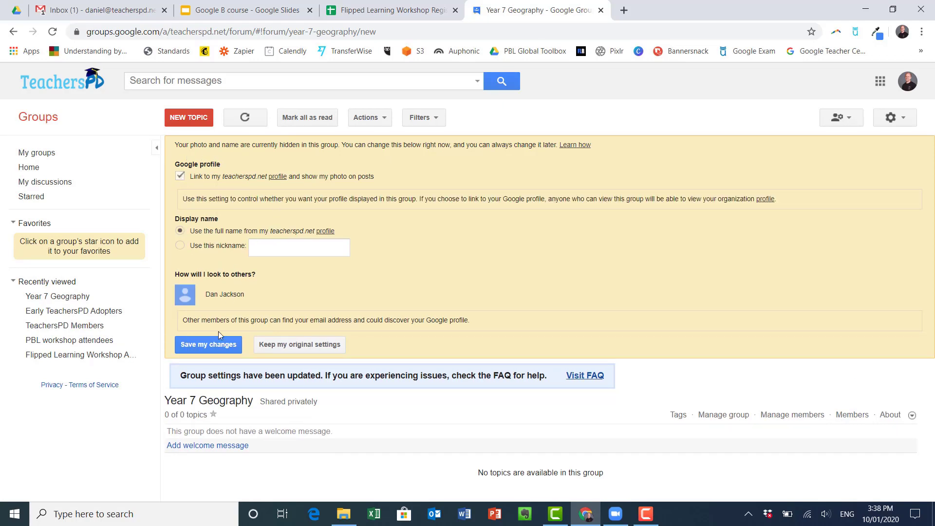
pyautogui.click(236, 346)
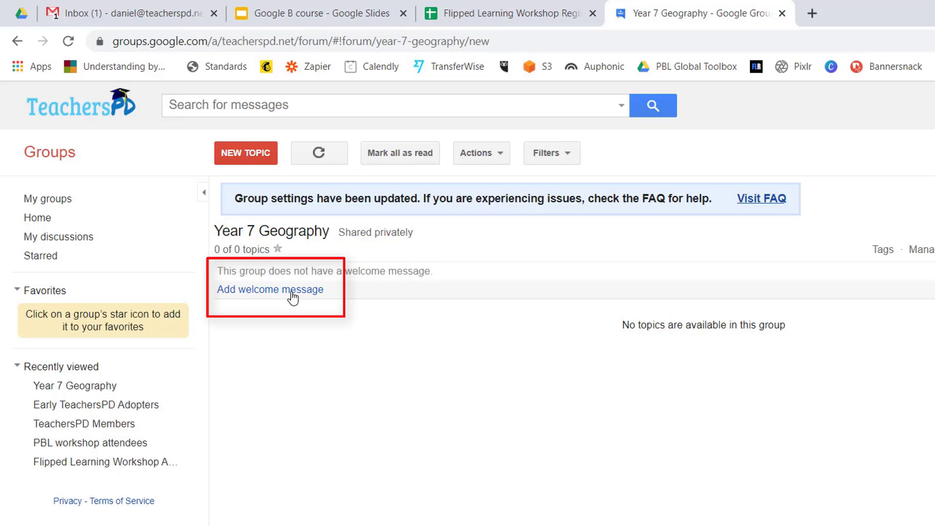
# Step: Check the Actions menu, then go to Manage members for Year 7 Geography
pyautogui.click(506, 162)
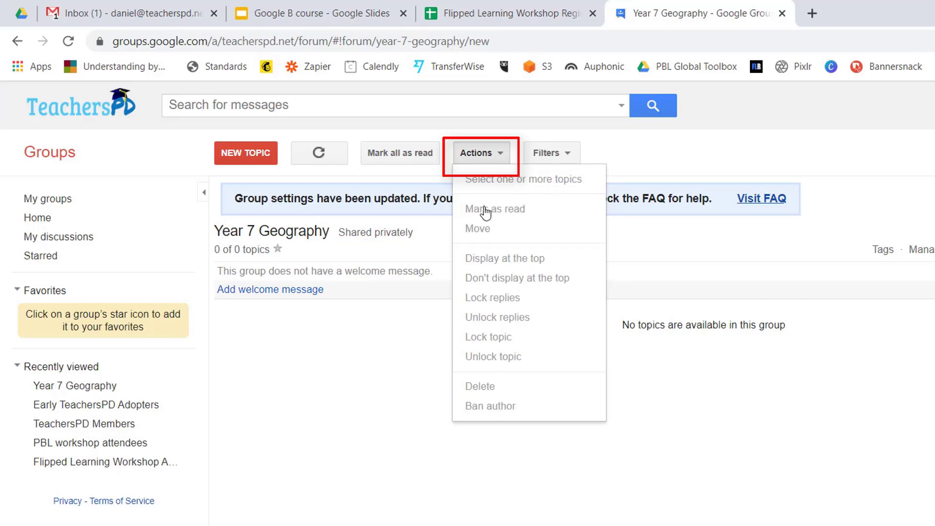
pyautogui.click(486, 161)
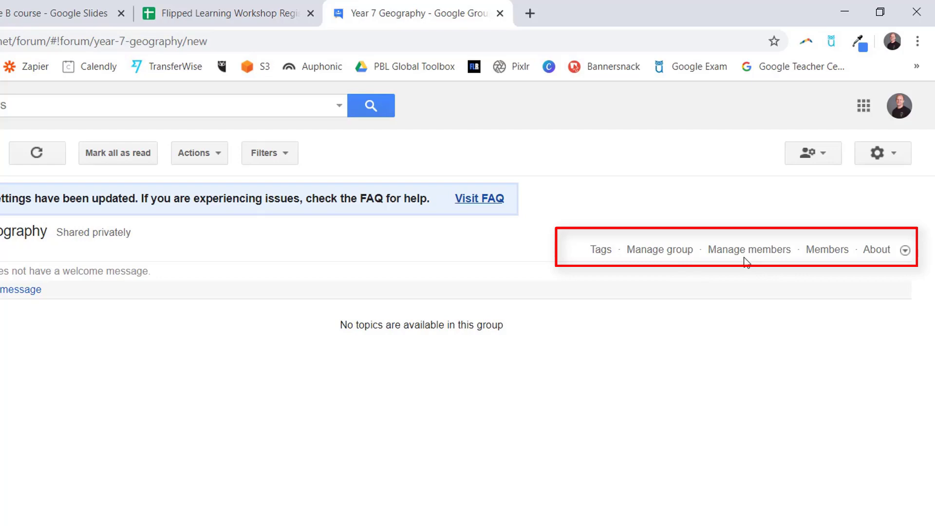
pyautogui.click(773, 254)
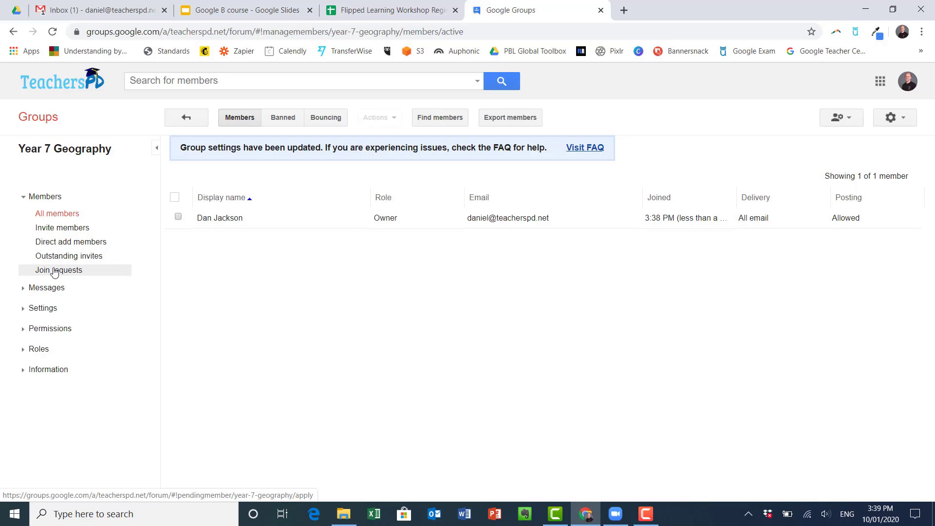
# Step: Open Direct add members and enter the student's e-mail address
pyautogui.click(64, 242)
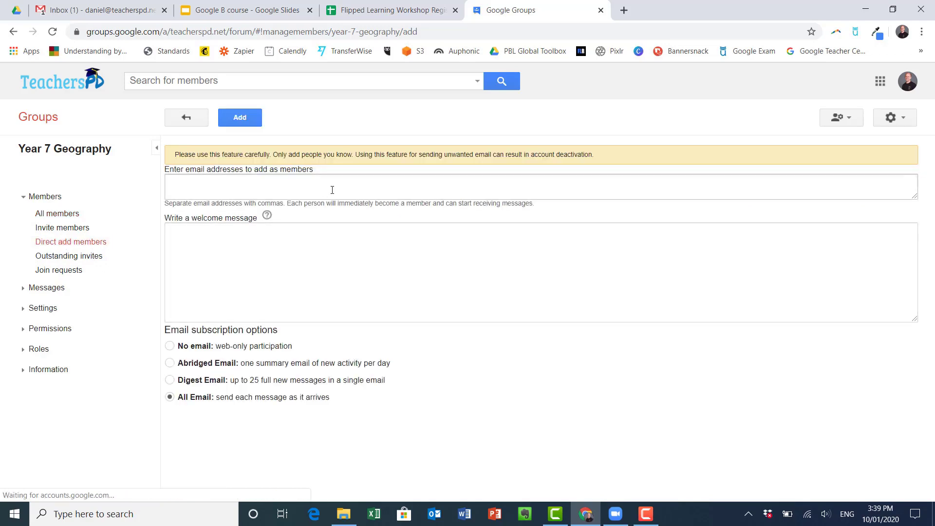
pyautogui.click(332, 190)
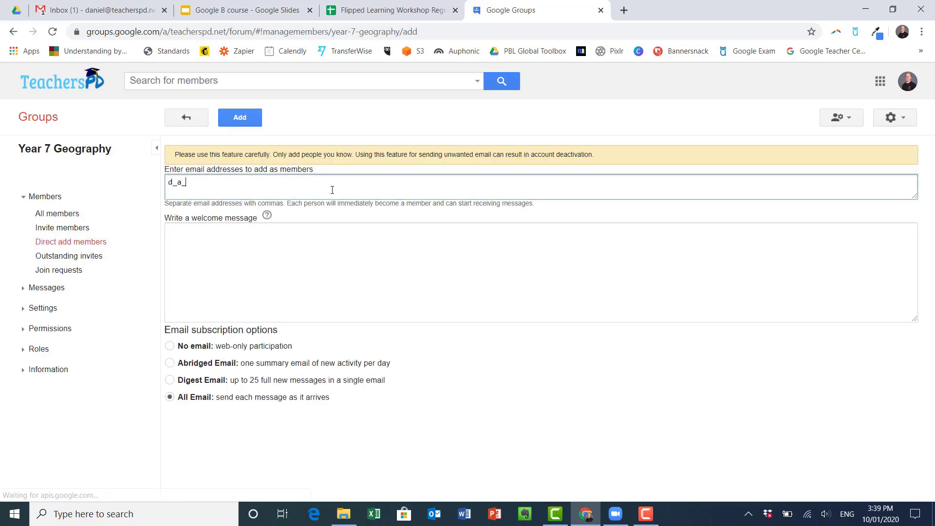
pyautogui.press('Return')
# Step: Write the welcome message 'Welcome to Year 7 Geography. Please join this group to access the forum.'
pyautogui.click(338, 274)
pyautogui.write('Welcome to Year 7 Geo')
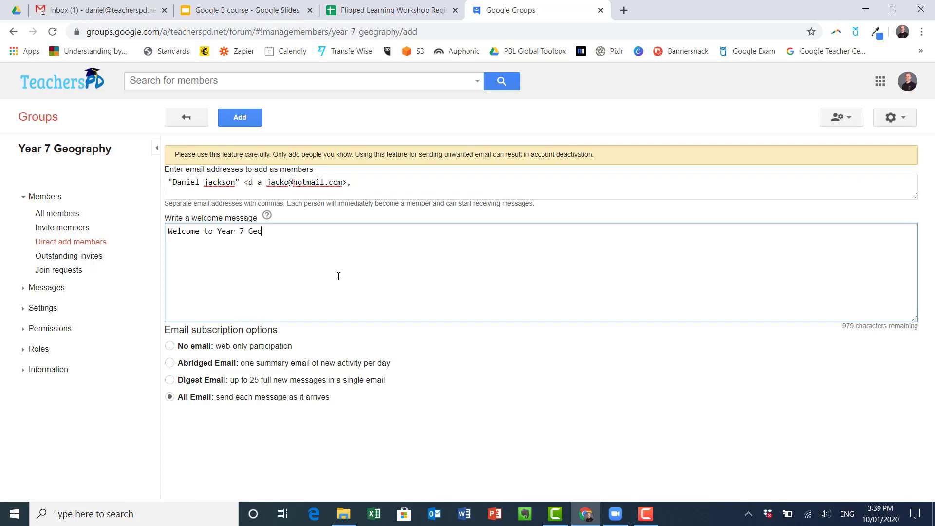
pyautogui.write('graphy. Please join this group to access t')
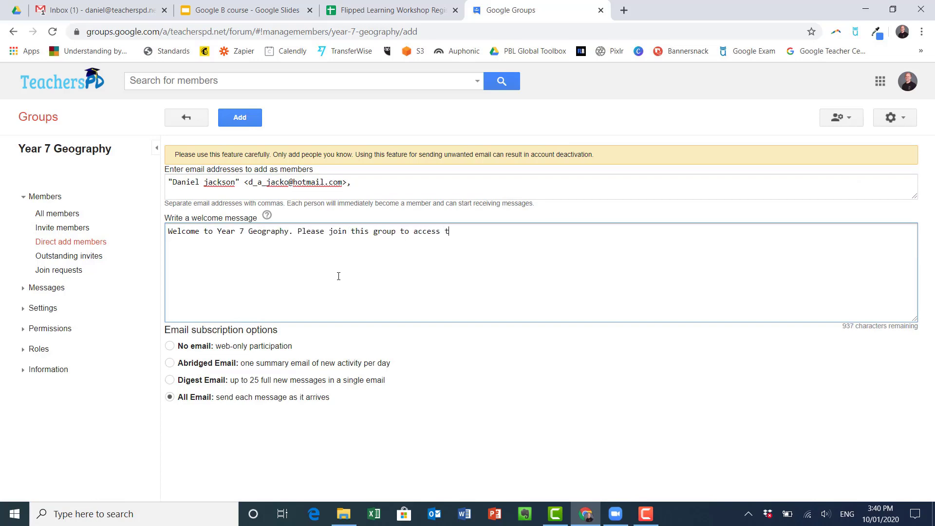
pyautogui.write('he forum.')
# Step: Try adding the member, then allow new users outside teacherspd.net in Basic permissions and save
pyautogui.click(240, 118)
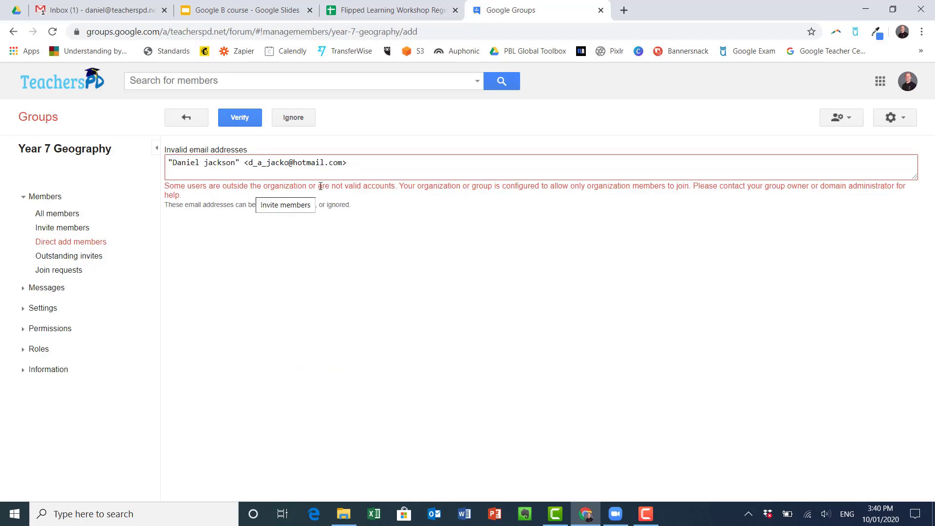
pyautogui.click(46, 309)
pyautogui.click(54, 398)
pyautogui.click(88, 417)
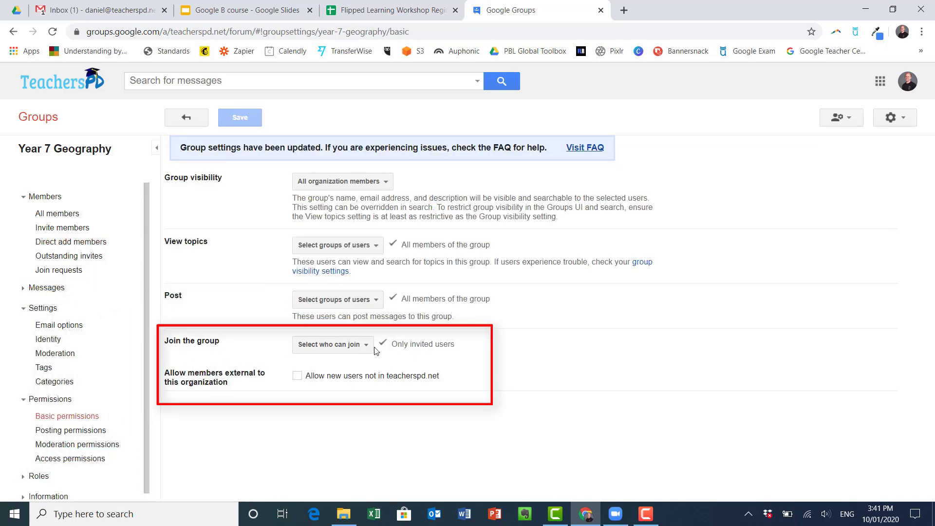
pyautogui.click(297, 377)
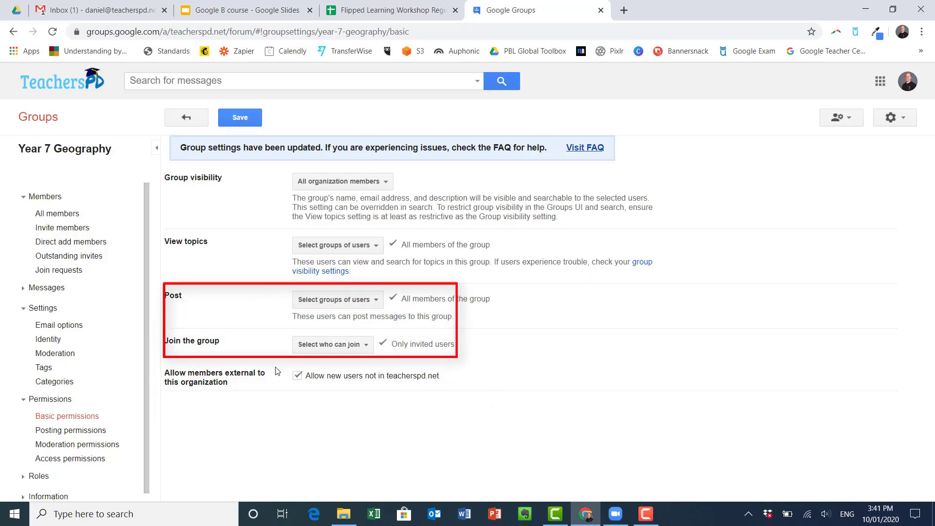
pyautogui.click(241, 119)
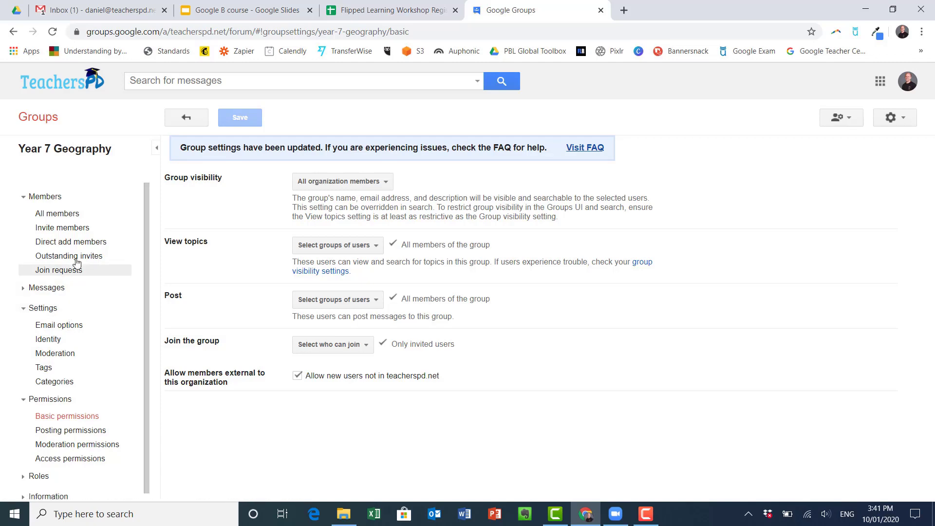
# Step: Re-enter the student's address, add them with the welcome message, and pass the reCAPTCHA
pyautogui.click(77, 241)
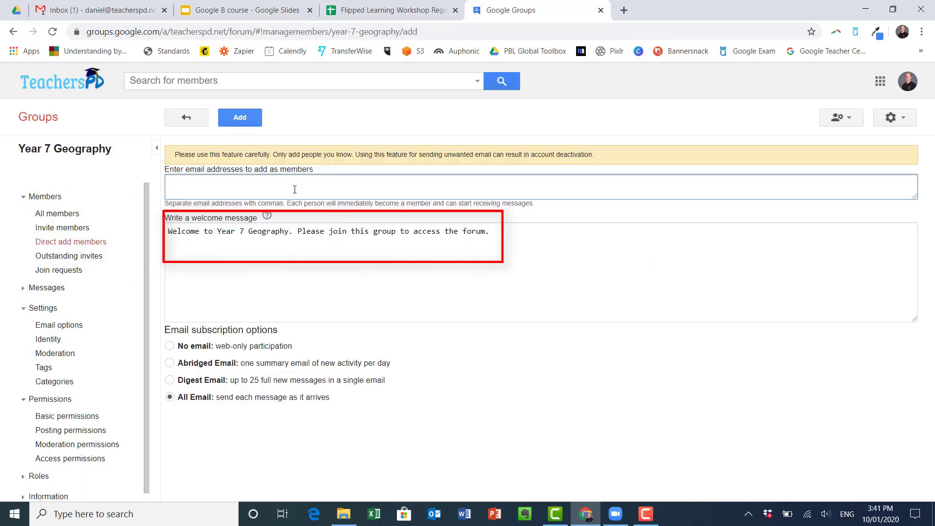
pyautogui.write('d_')
pyautogui.press('Return')
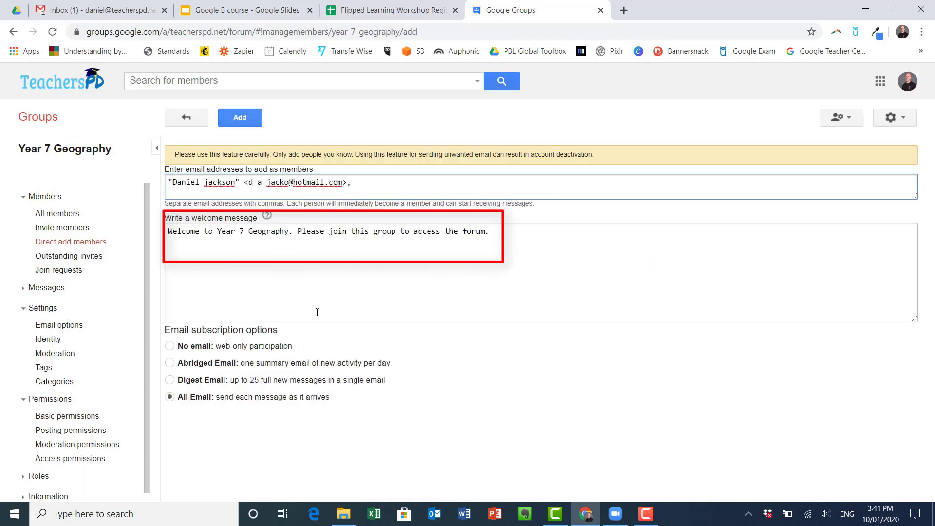
pyautogui.click(240, 119)
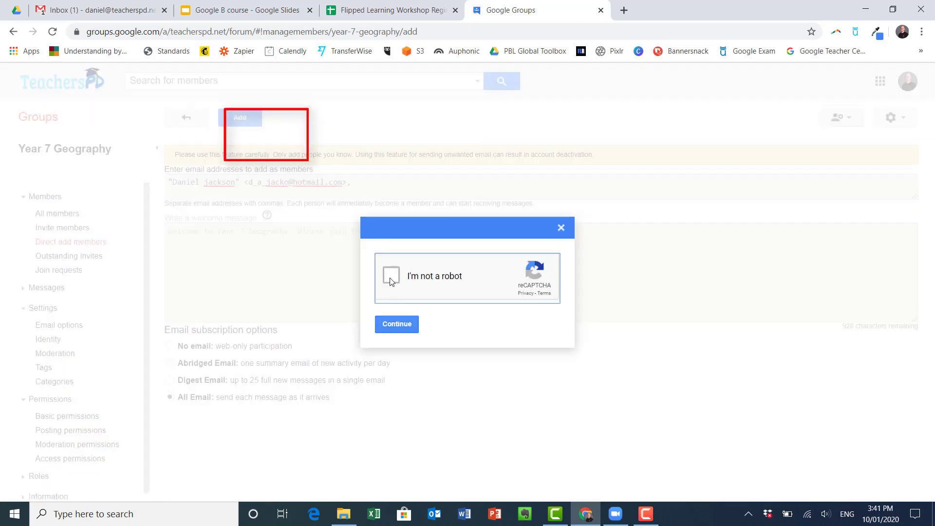
pyautogui.click(390, 277)
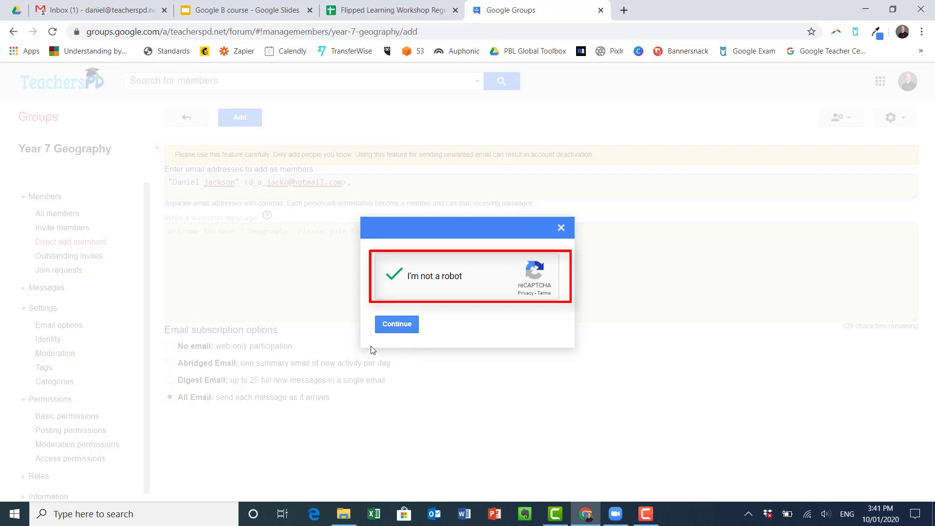
pyautogui.click(387, 334)
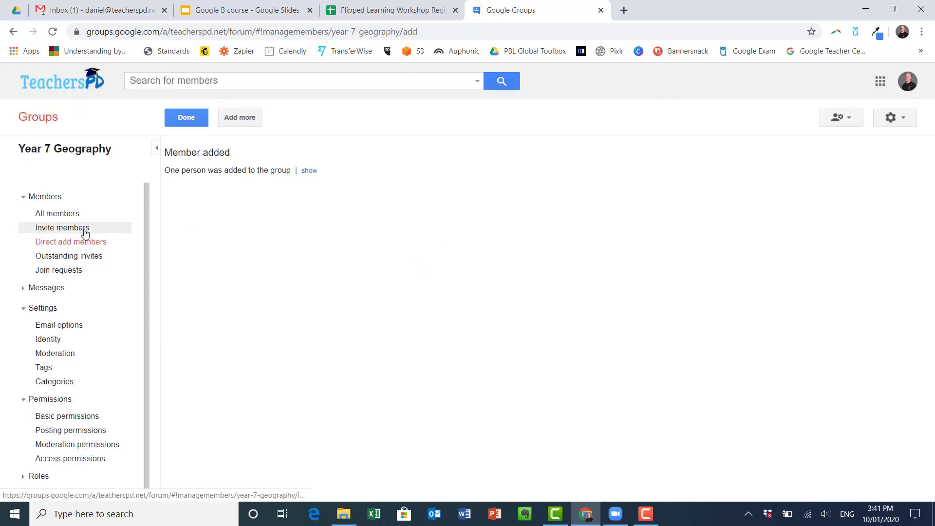
# Step: On the group's forum page, save the welcome message 'Hi please introduce yourself'
pyautogui.click(189, 123)
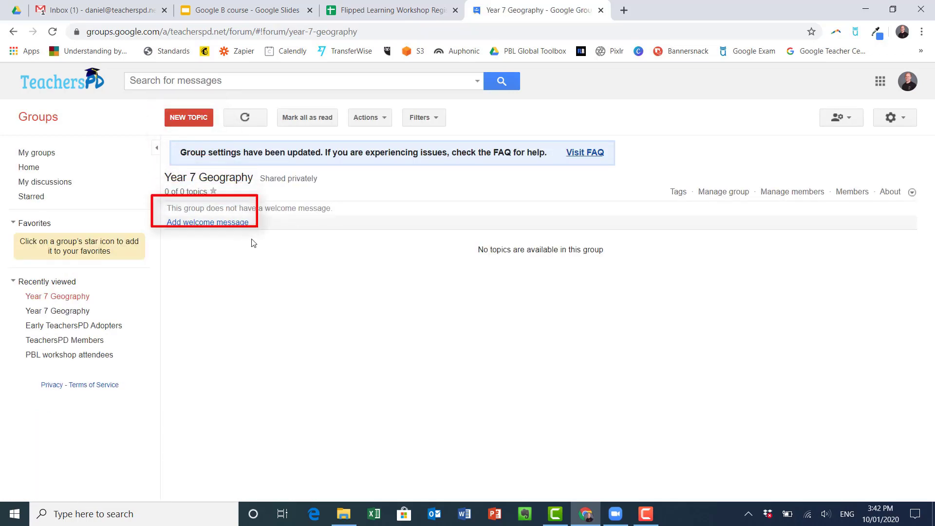
pyautogui.click(203, 222)
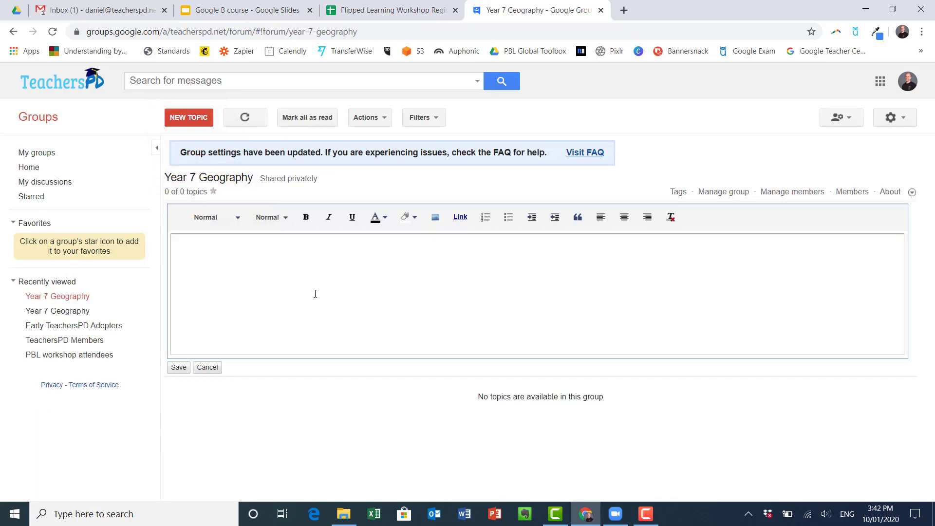
pyautogui.write('Hi an')
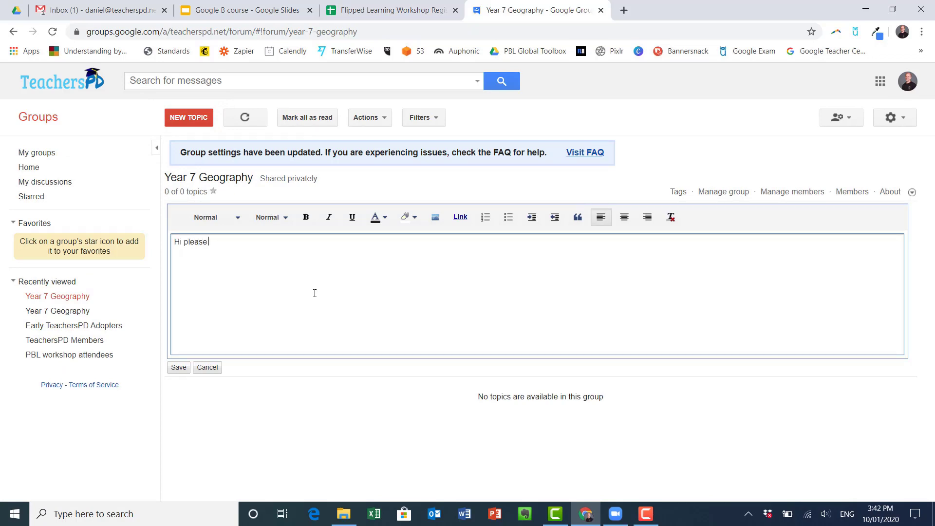
pyautogui.write('ourself')
pyautogui.click(181, 367)
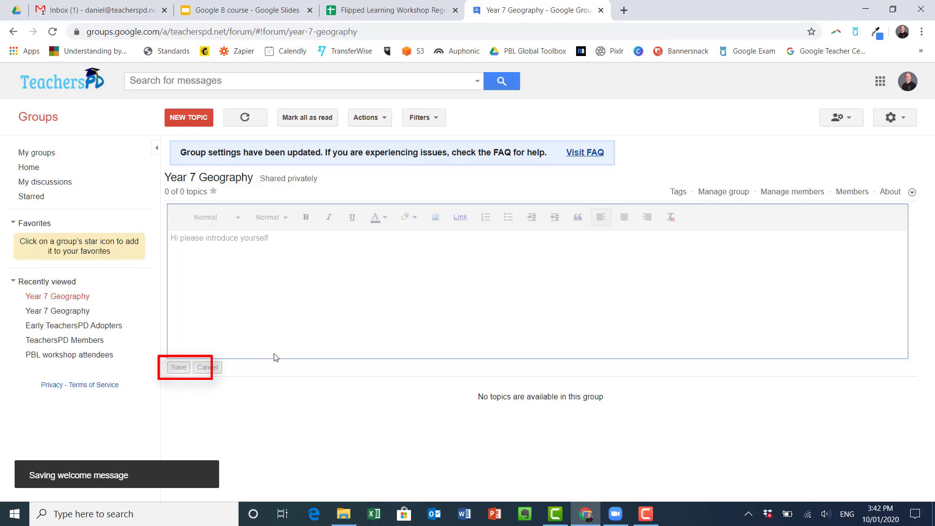
# Step: Start a new topic with subject 'Wilderness' and pin it to display at the top
pyautogui.click(189, 120)
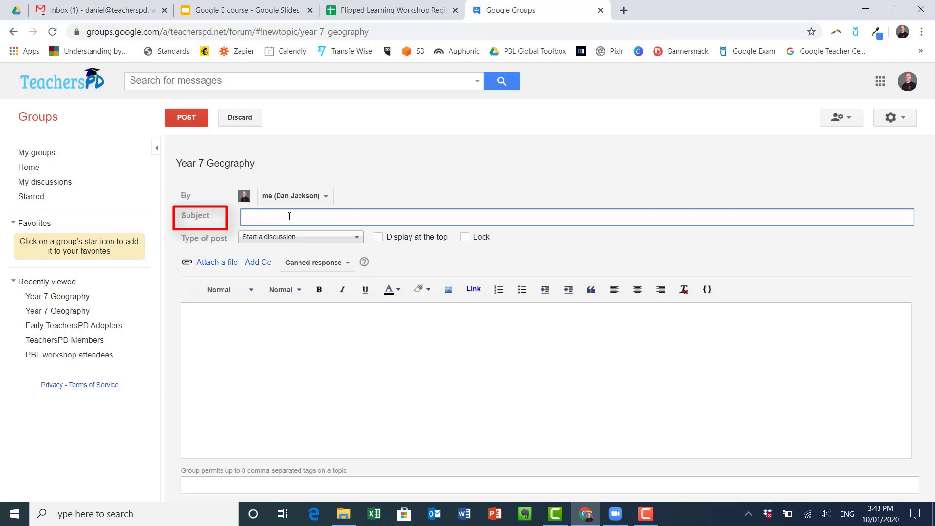
pyautogui.write('Wilderness')
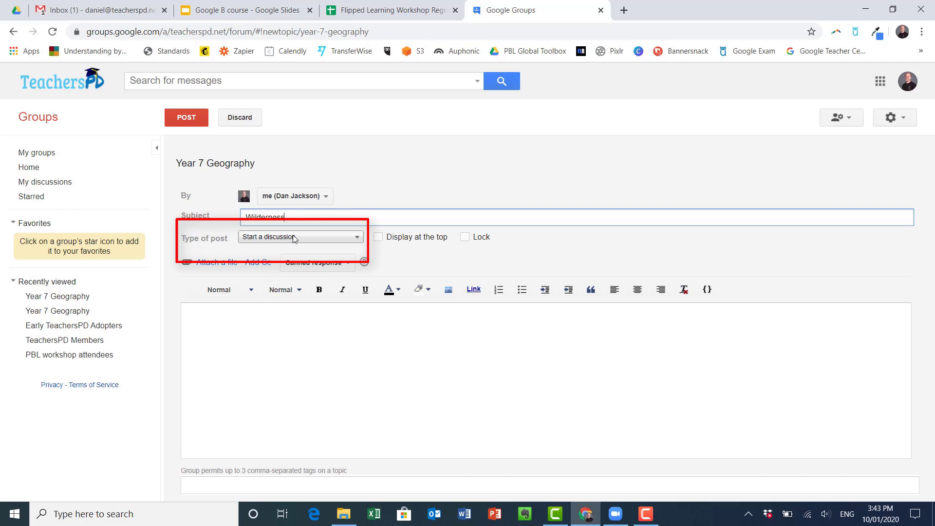
pyautogui.click(378, 238)
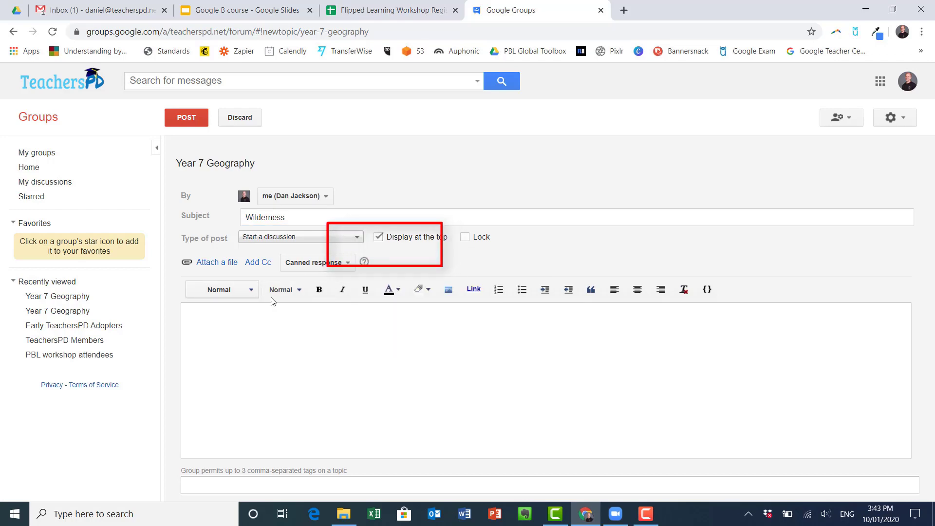
# Step: Type the message 'Please check the assessment task notification for this information' and open canned response options
pyautogui.click(325, 268)
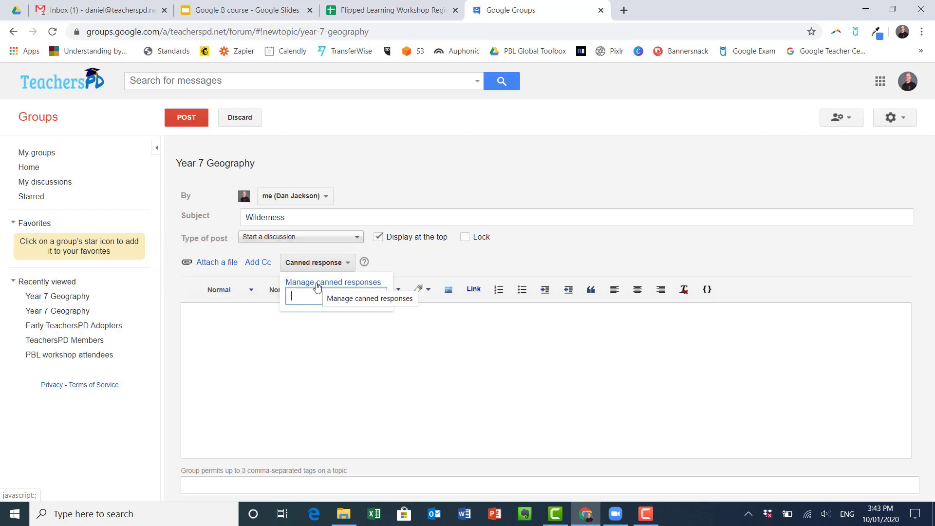
pyautogui.click(324, 359)
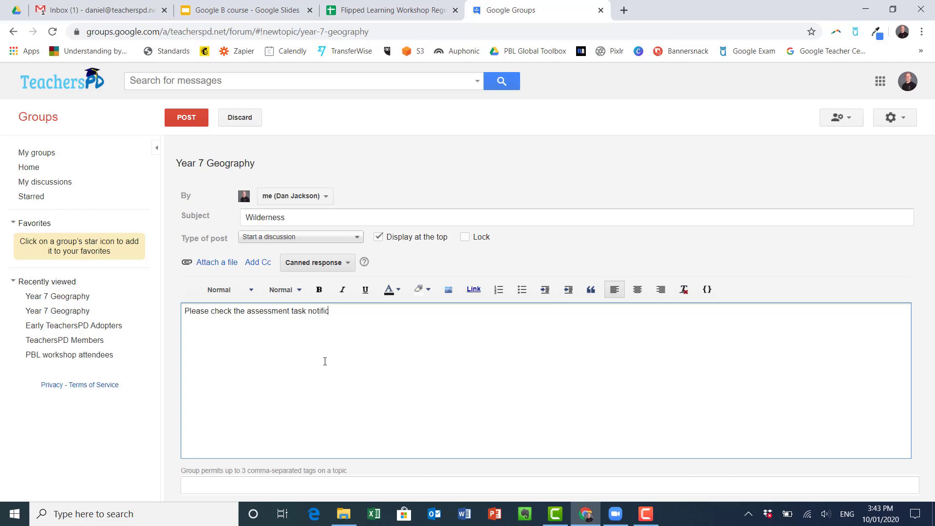
pyautogui.write('ion for this information')
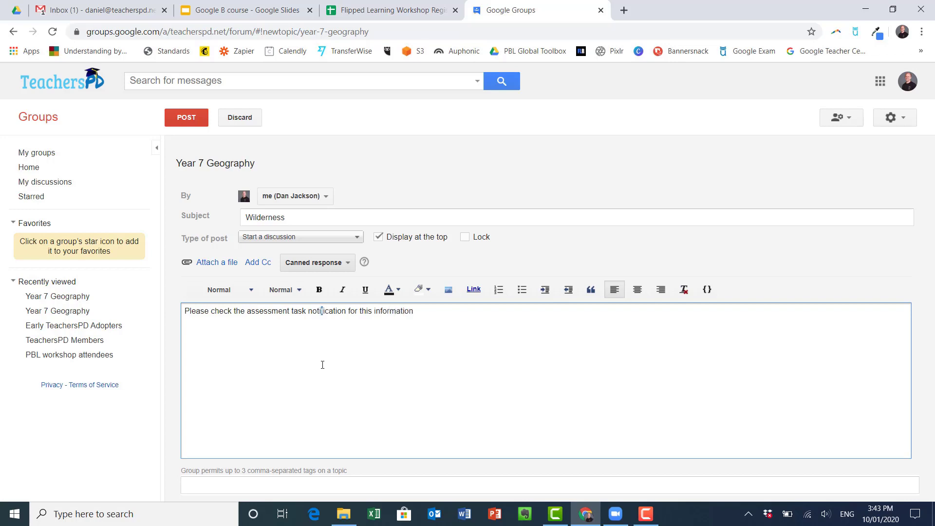
pyautogui.click(347, 265)
# Step: Abandon a first canned response attempt and select the Wilderness message line
pyautogui.click(345, 282)
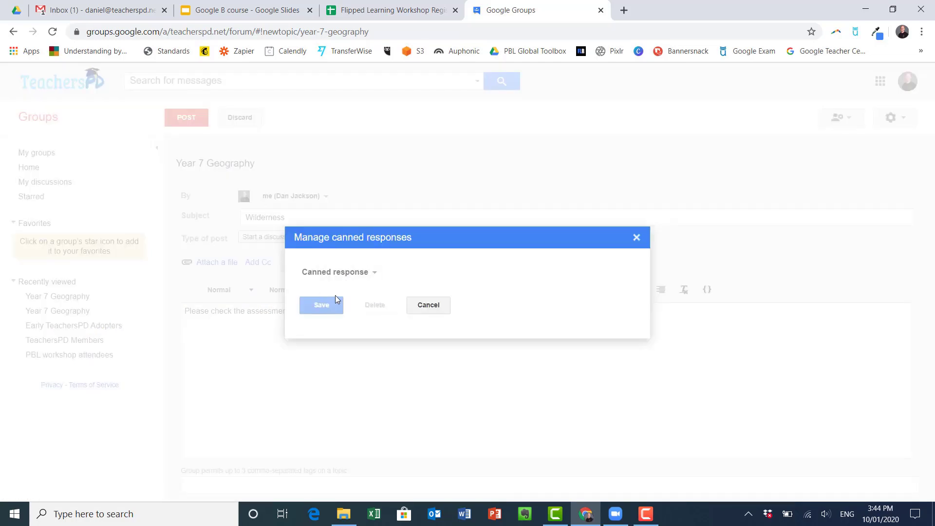
pyautogui.click(355, 272)
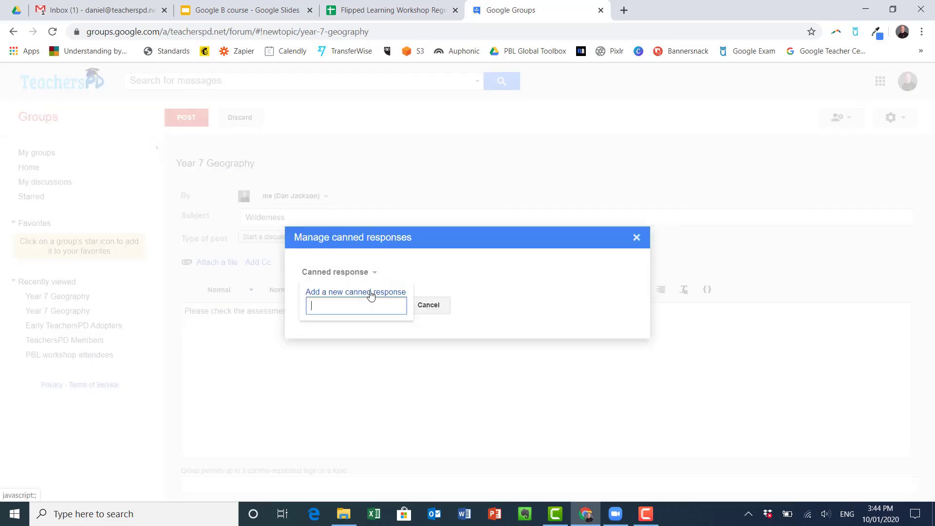
pyautogui.click(369, 292)
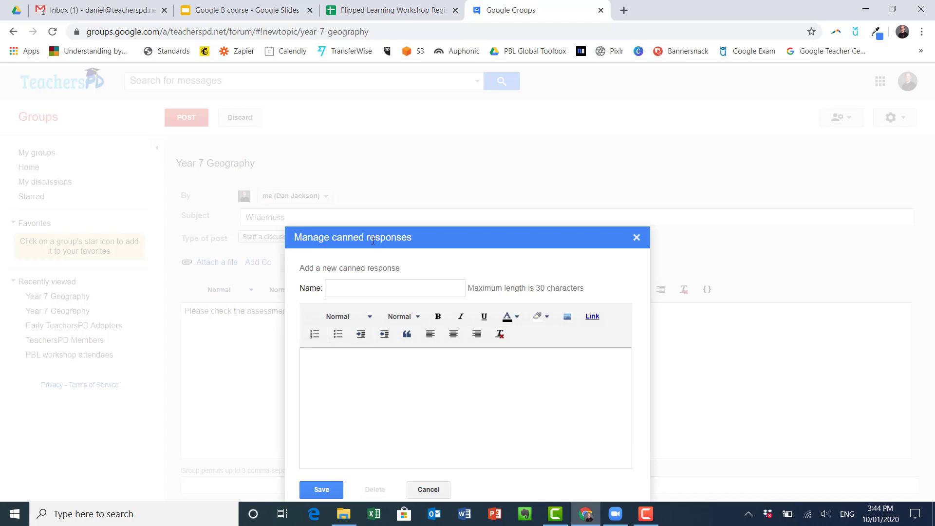
pyautogui.click(438, 490)
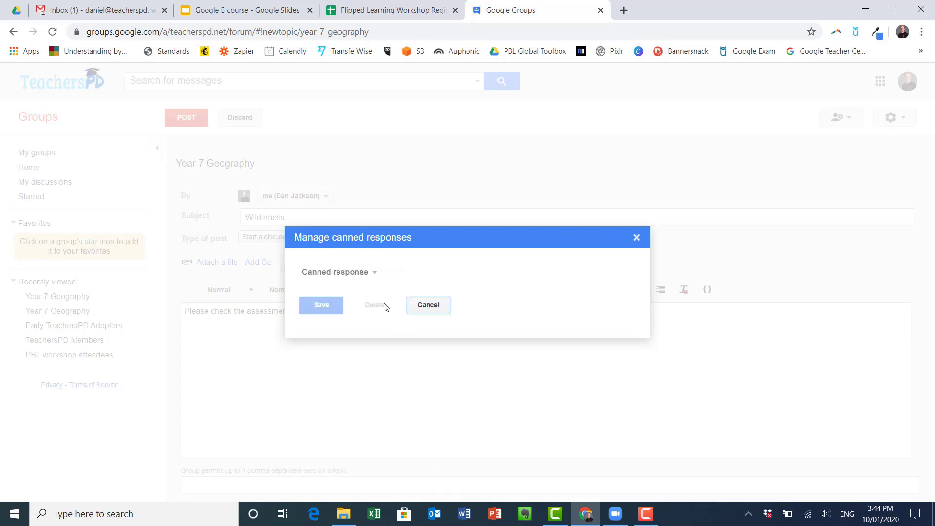
pyautogui.click(428, 305)
pyautogui.click(351, 312)
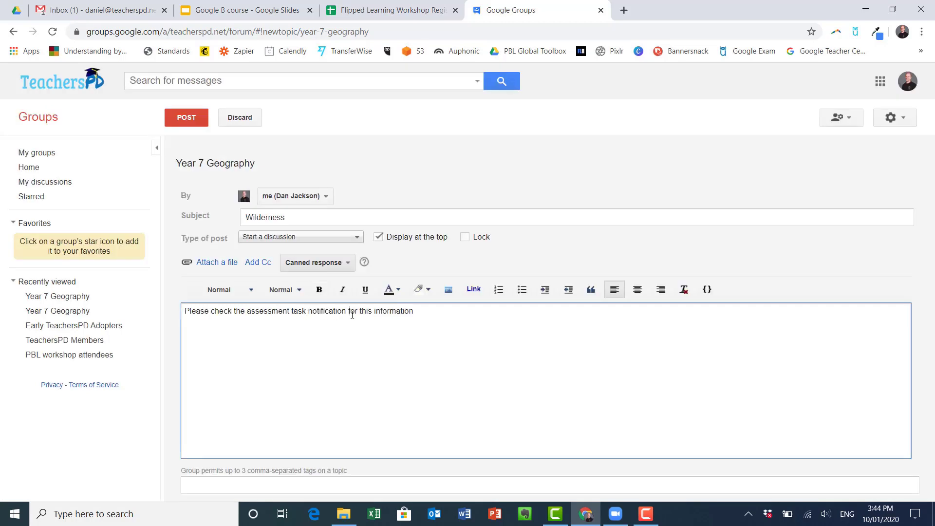
pyautogui.tripleClick(352, 314)
pyautogui.hotkey('ctrl', 'c')
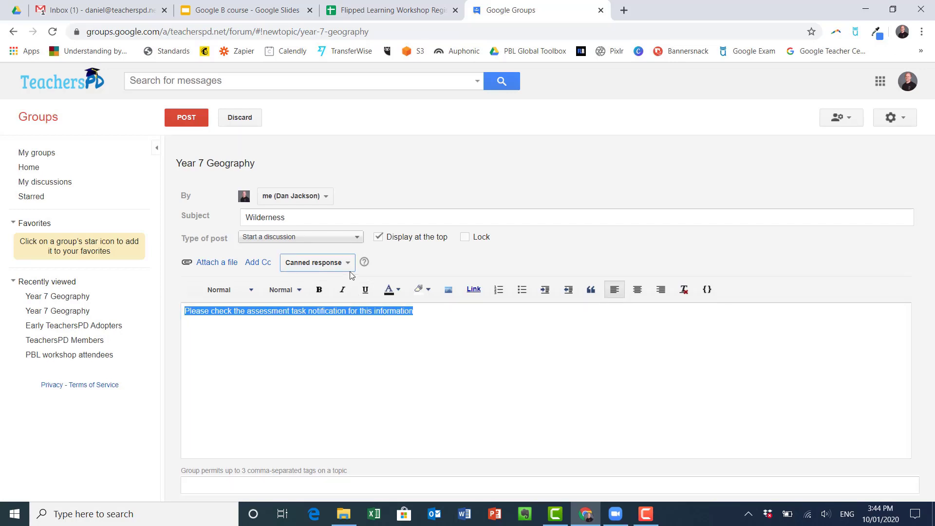
# Step: Create a new canned response named AT Notification with the pasted message text
pyautogui.click(347, 265)
pyautogui.click(336, 282)
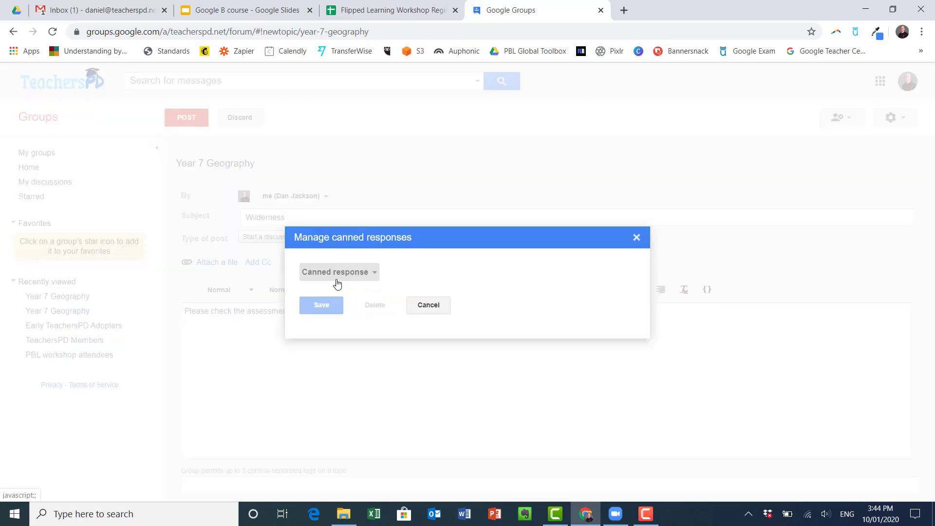
pyautogui.click(345, 278)
pyautogui.click(346, 294)
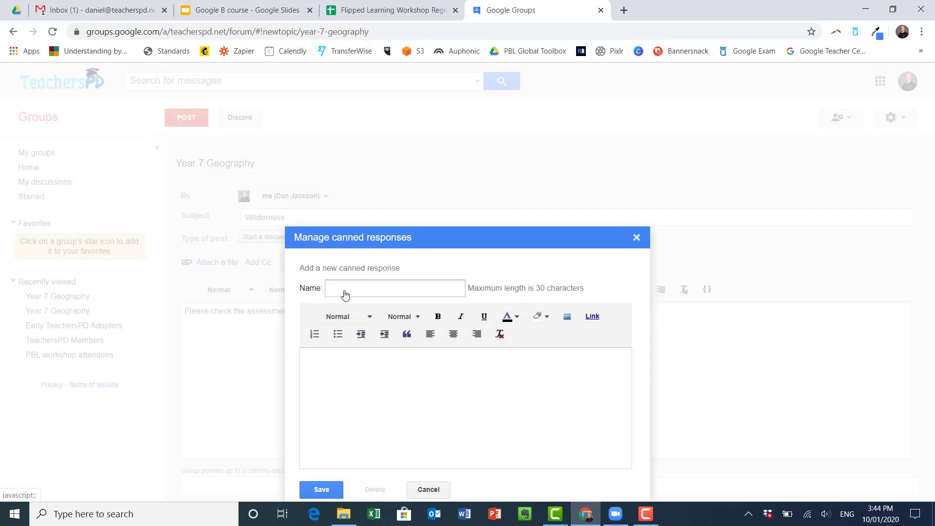
pyautogui.click(358, 292)
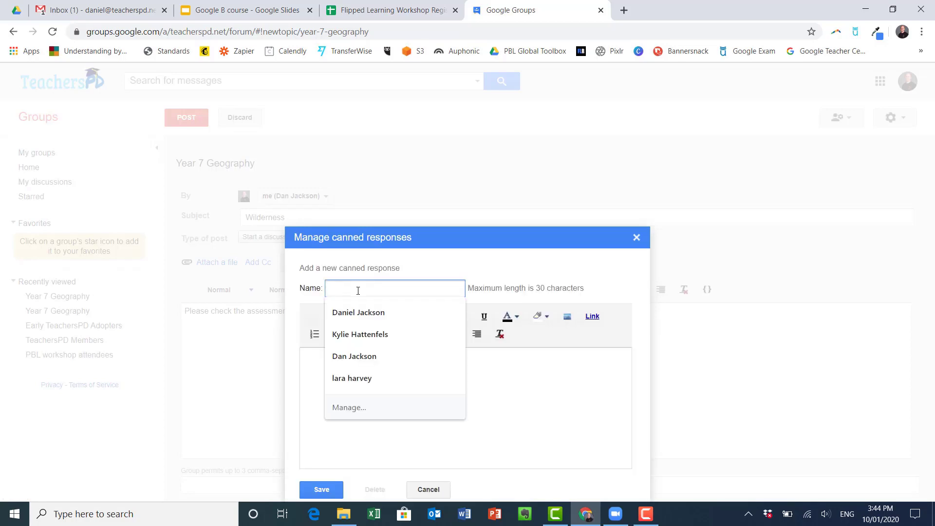
pyautogui.write('AT Notification')
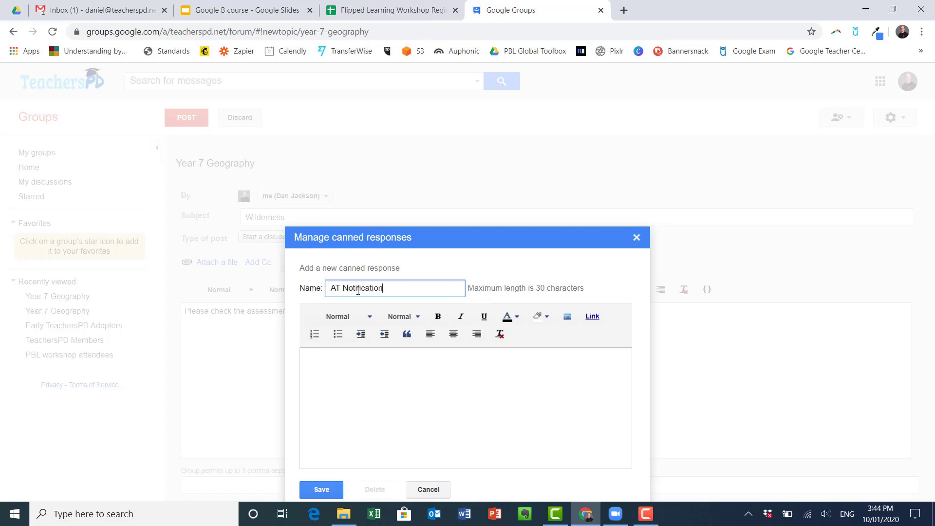
pyautogui.click(313, 384)
pyautogui.hotkey('ctrl', 'v')
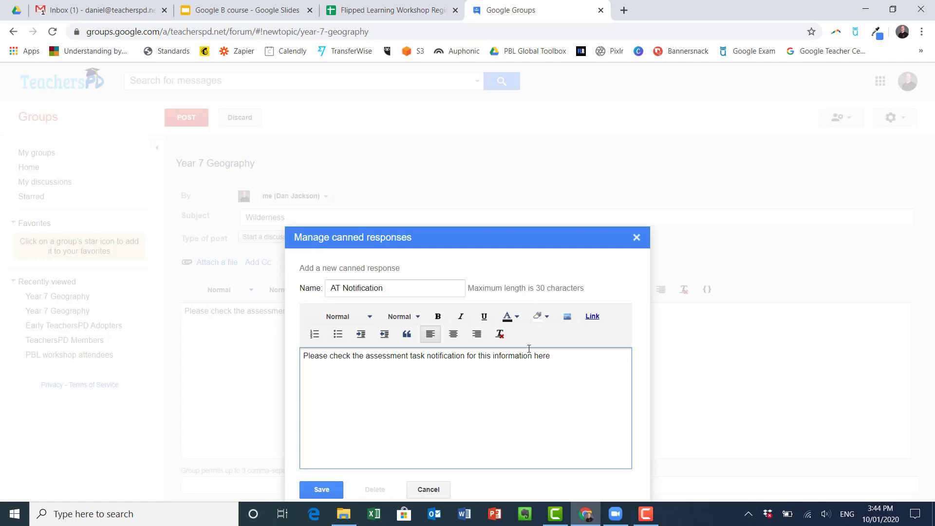
# Step: Link the word 'here' to https:teacherspd.net and save the AT Notification response
pyautogui.doubleClick(541, 355)
pyautogui.click(592, 316)
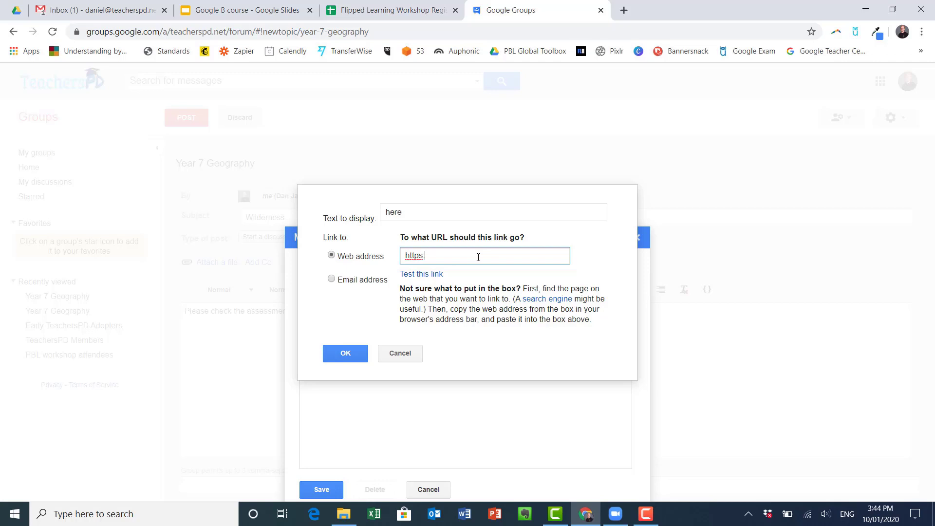
pyautogui.write('https:teacherspd.net')
pyautogui.click(344, 353)
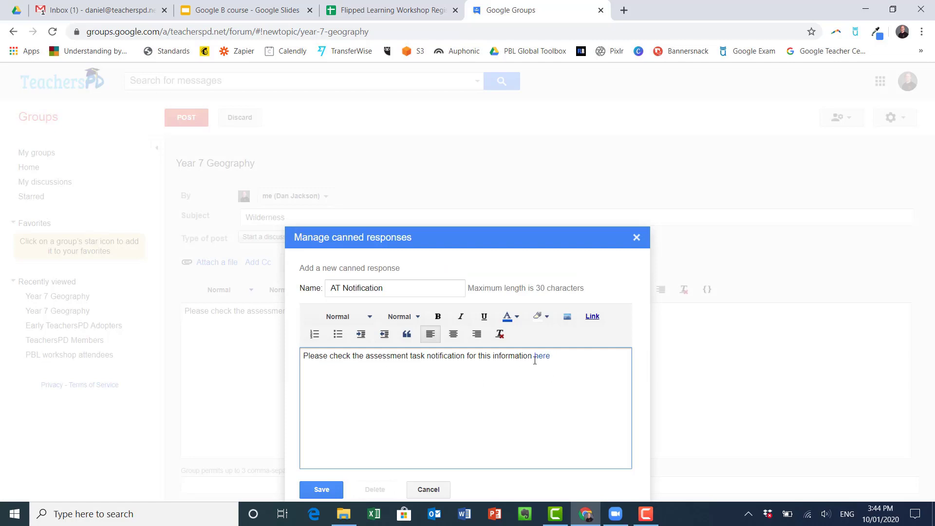
pyautogui.click(339, 482)
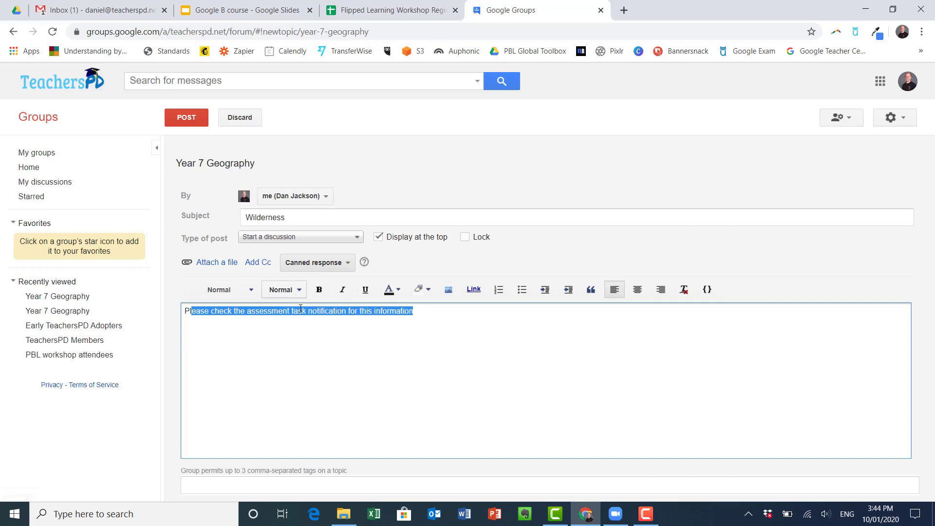
# Step: Add the tags AT1, Geo and Yr7 to the Wilderness topic and post it
pyautogui.click(328, 486)
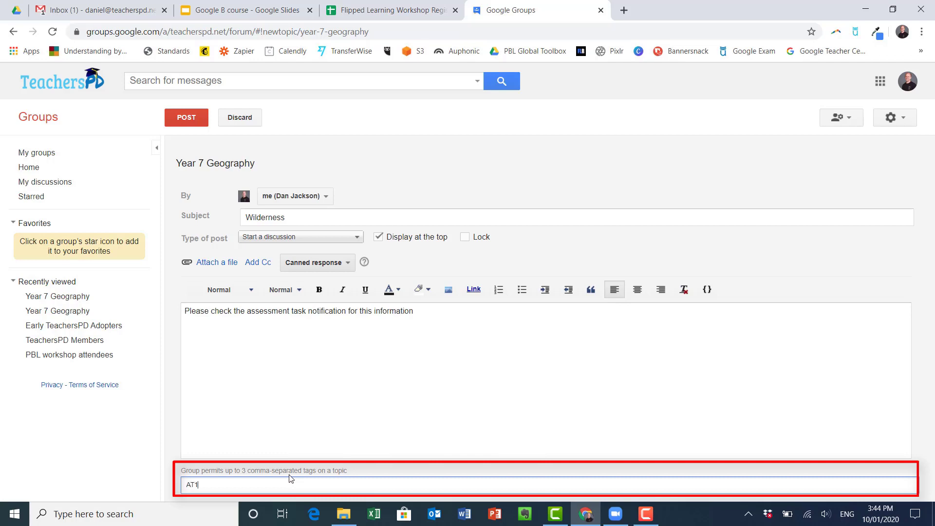
pyautogui.write('AT1')
pyautogui.press('Return')
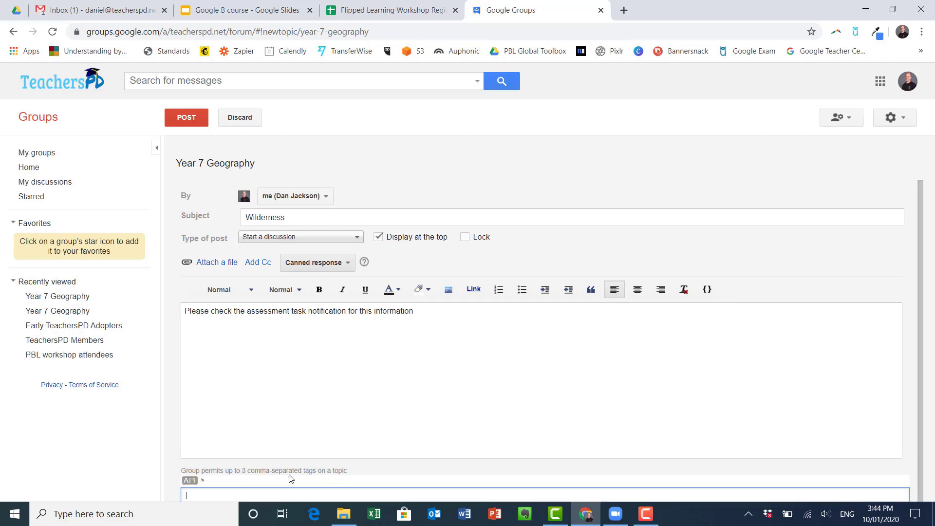
pyautogui.press('Return')
pyautogui.press('Return')
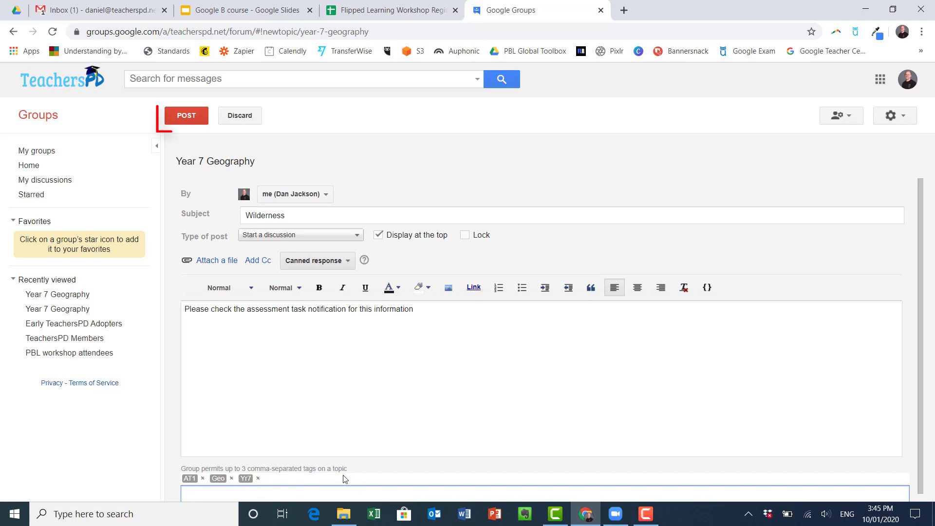
pyautogui.click(181, 115)
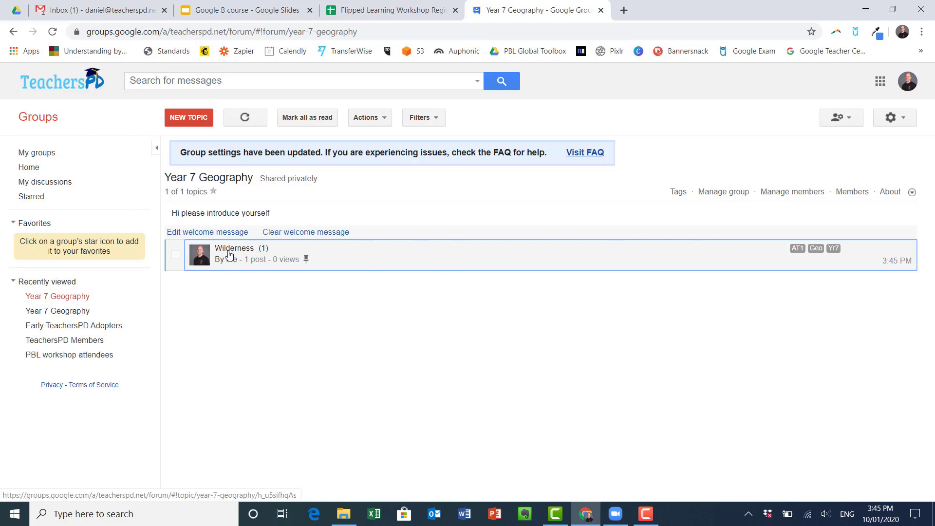
# Step: Reply to the Wilderness topic by inserting the AT Notification canned response, then post the reply
pyautogui.click(229, 253)
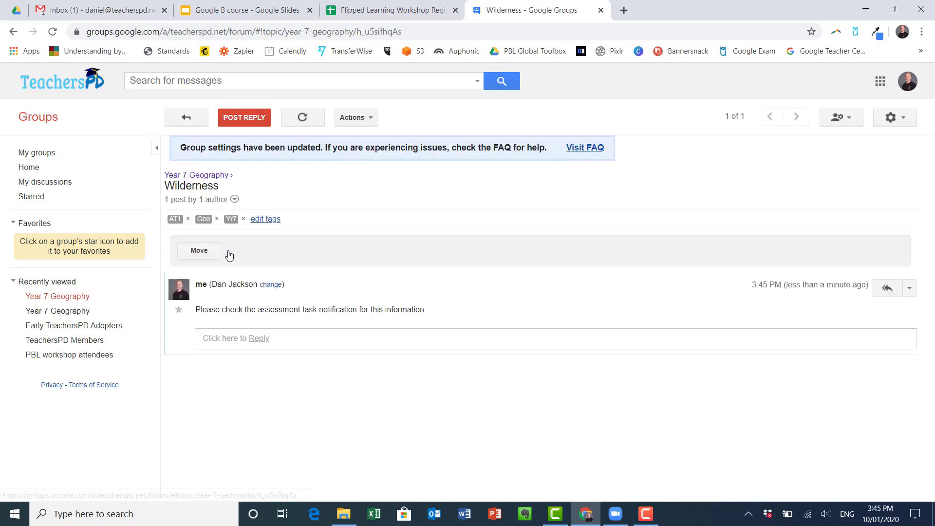
pyautogui.click(254, 337)
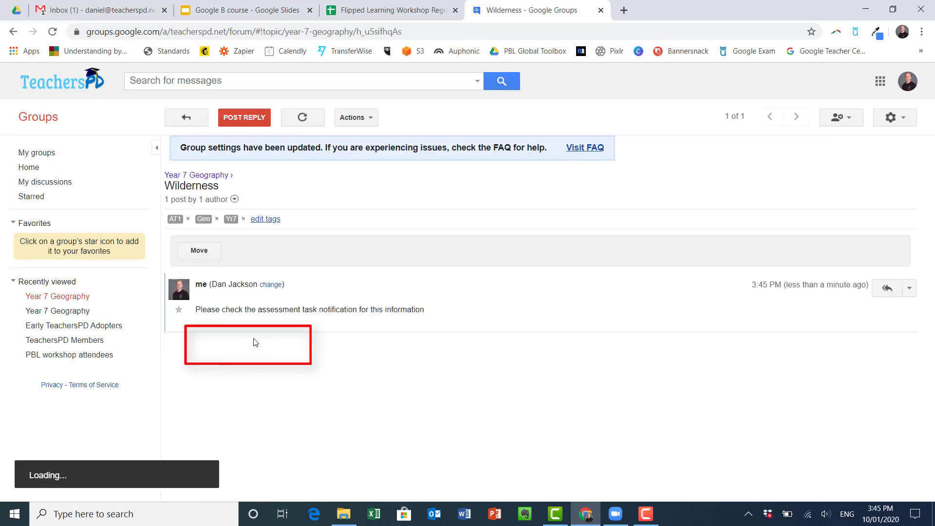
pyautogui.click(470, 284)
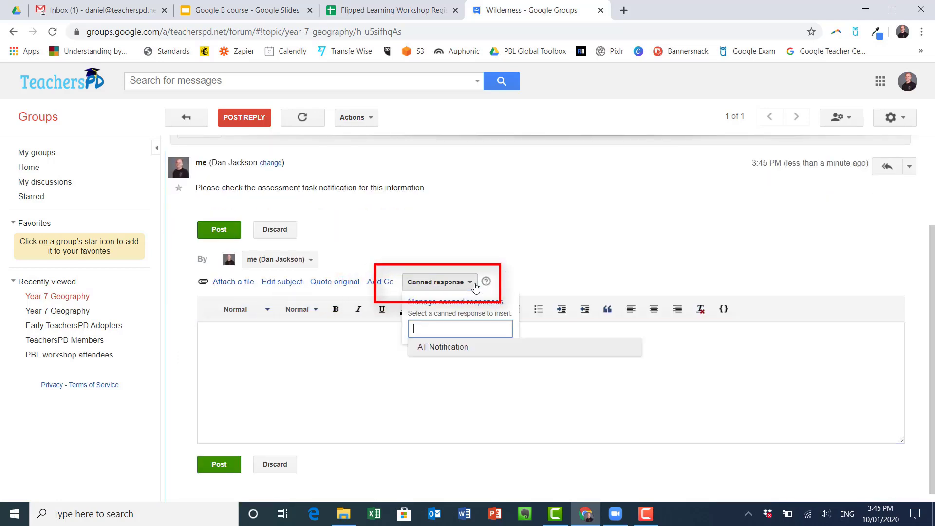
pyautogui.click(456, 347)
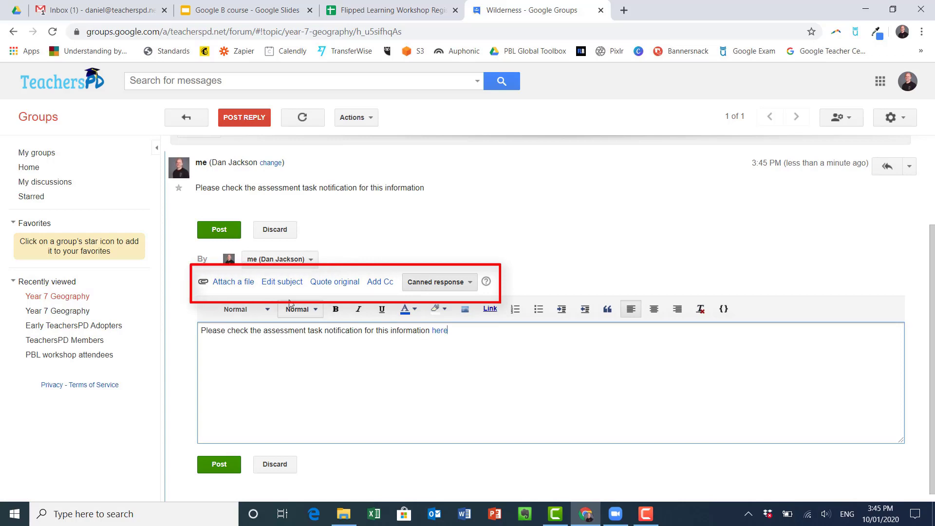
pyautogui.click(246, 282)
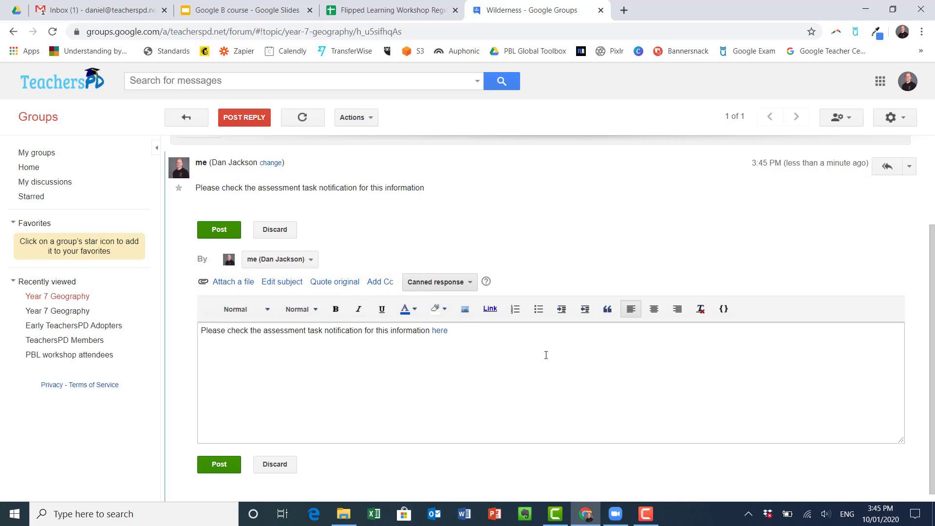
pyautogui.click(237, 467)
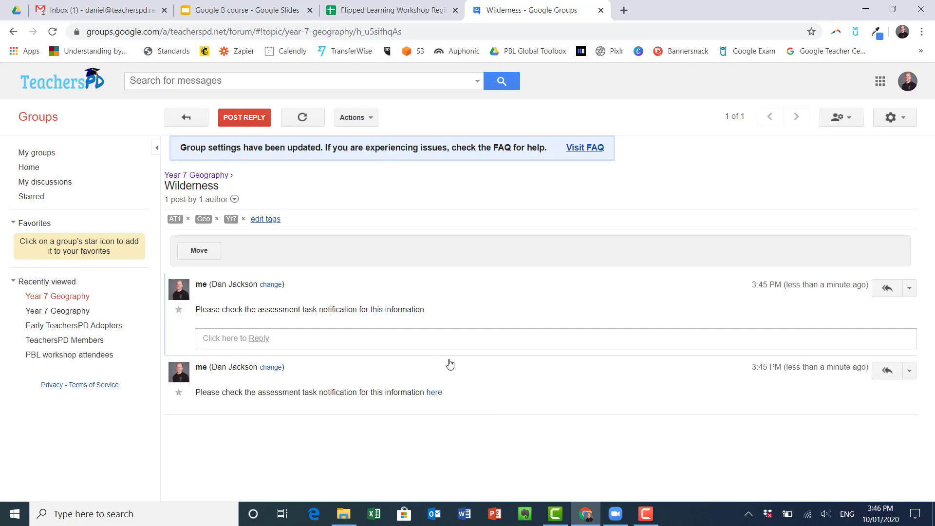
# Step: Star the Year 7 Geography group in the My groups list
pyautogui.click(28, 168)
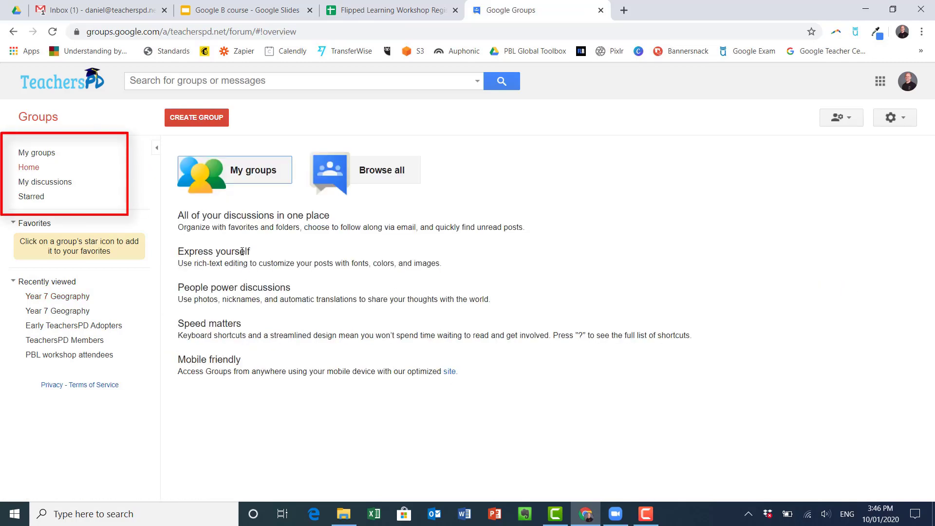
pyautogui.click(244, 176)
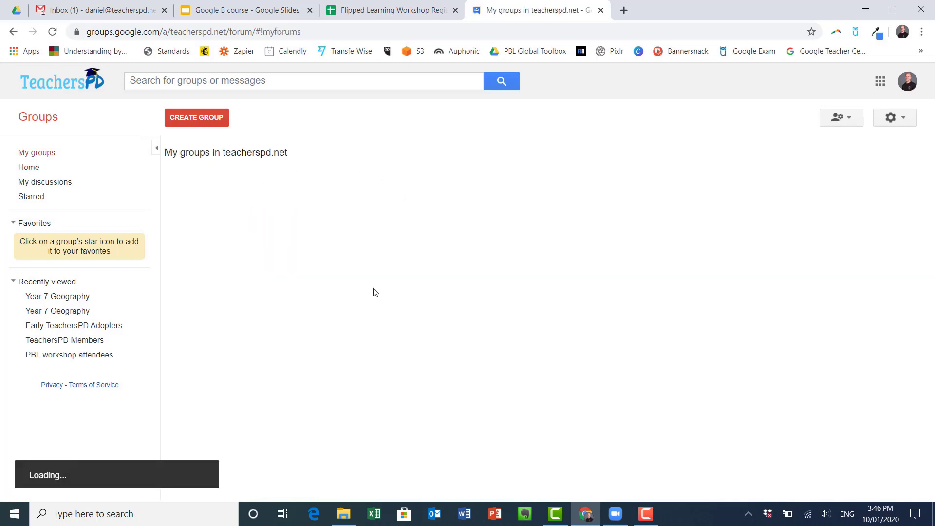
pyautogui.scroll(-2, 331, 263)
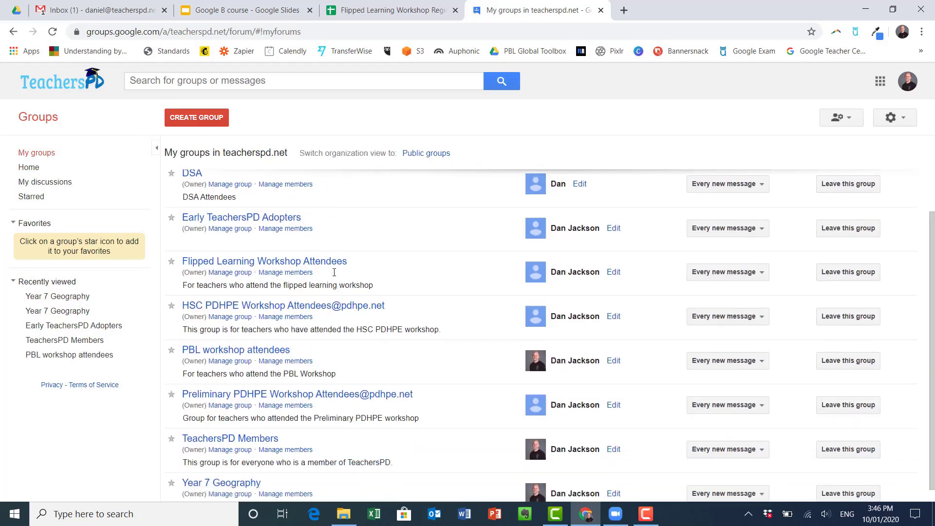
pyautogui.scroll(2, 273, 218)
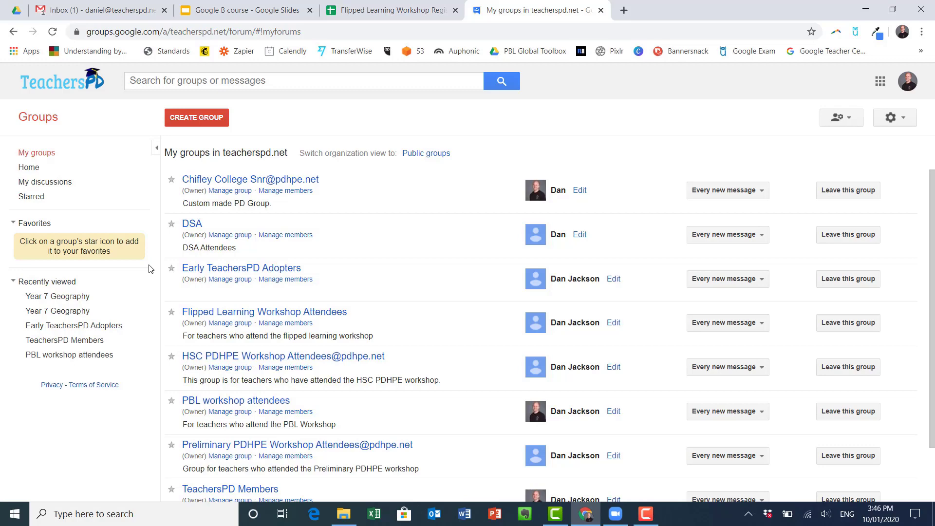
pyautogui.scroll(-1, 241, 300)
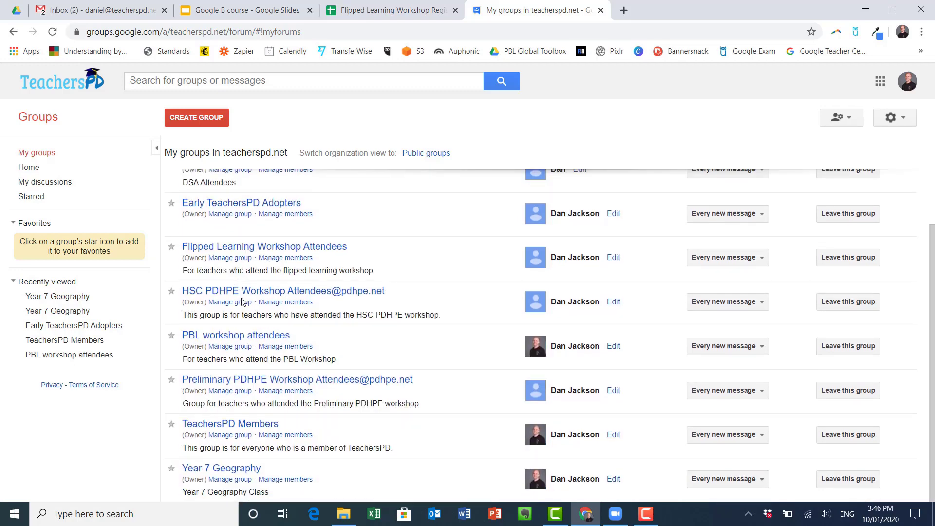
pyautogui.scroll(1, 242, 301)
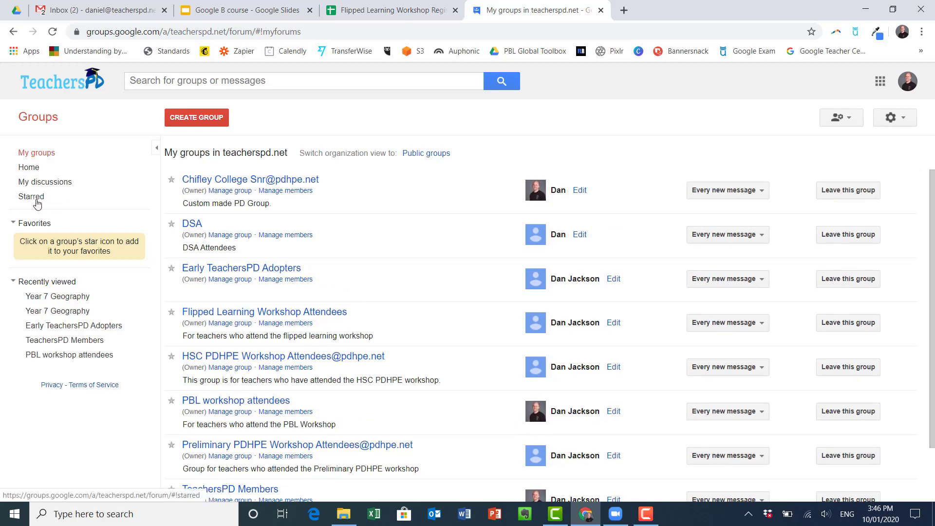
pyautogui.scroll(-1, 228, 269)
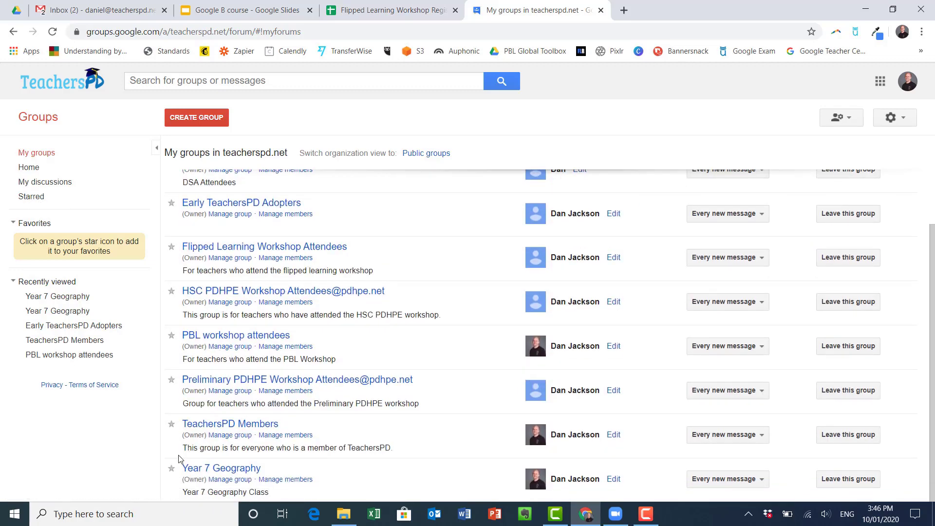
pyautogui.click(171, 468)
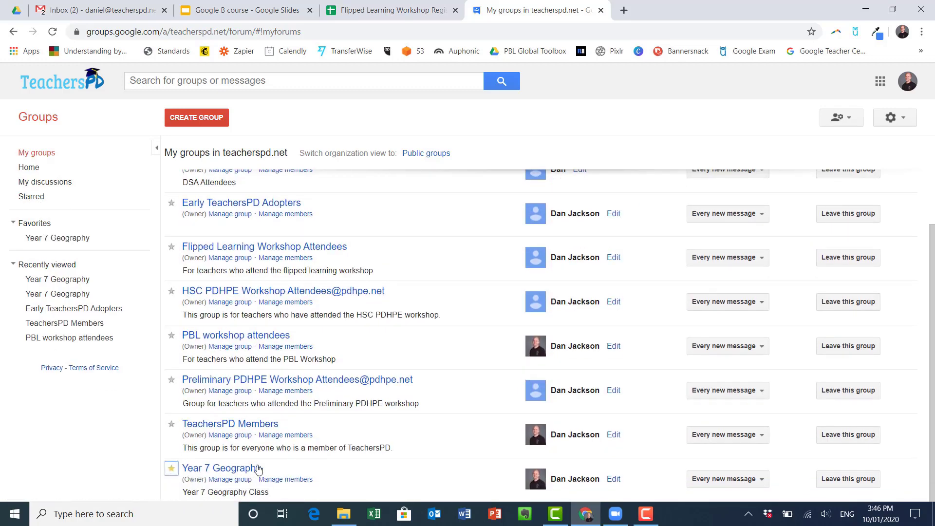
# Step: Check the Starred and My discussions views, then return to My groups
pyautogui.click(28, 197)
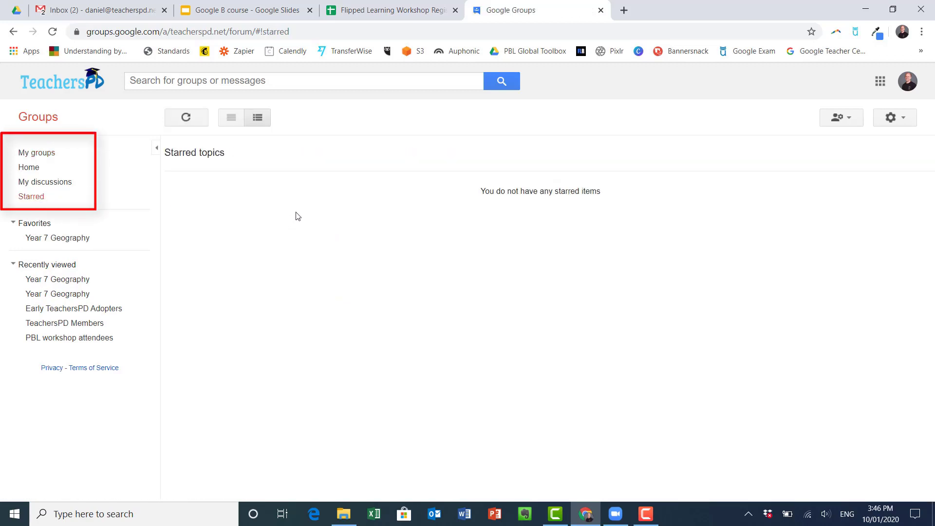
pyautogui.click(55, 182)
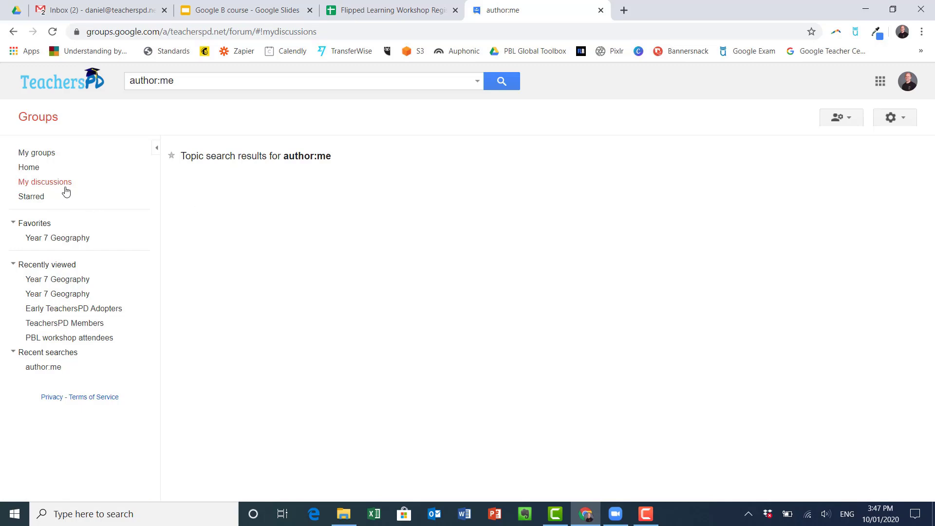
pyautogui.click(30, 153)
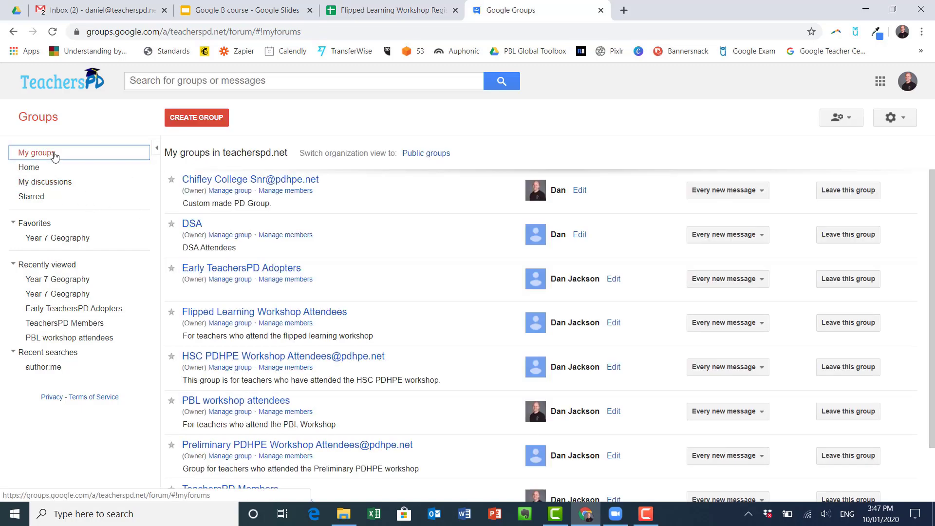